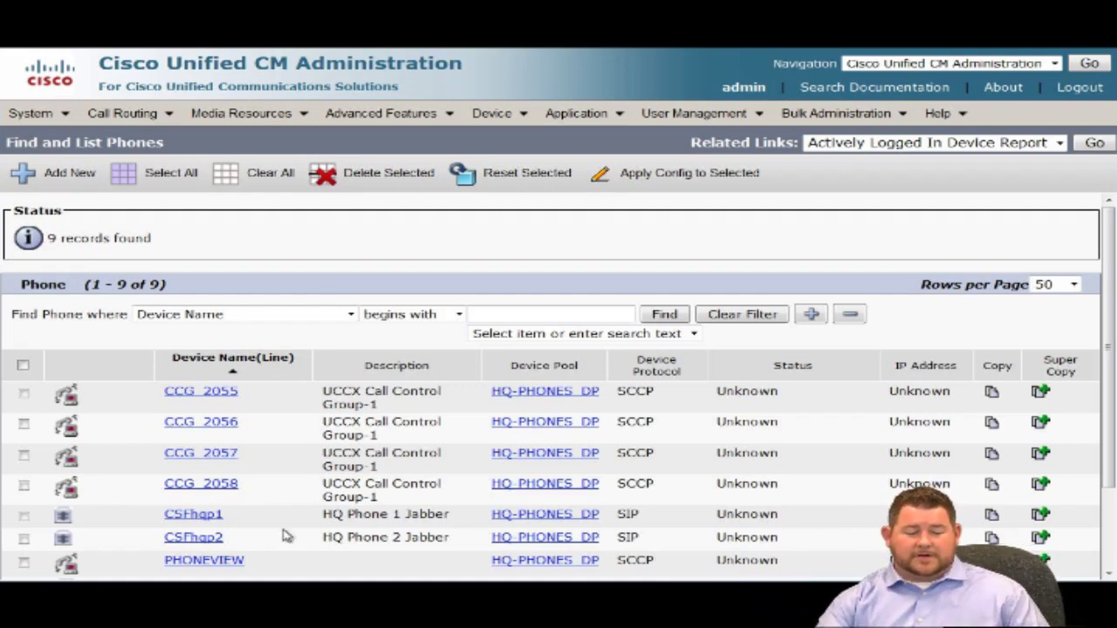
pyautogui.moveTo(248, 560); pyautogui.dragTo(164, 560)
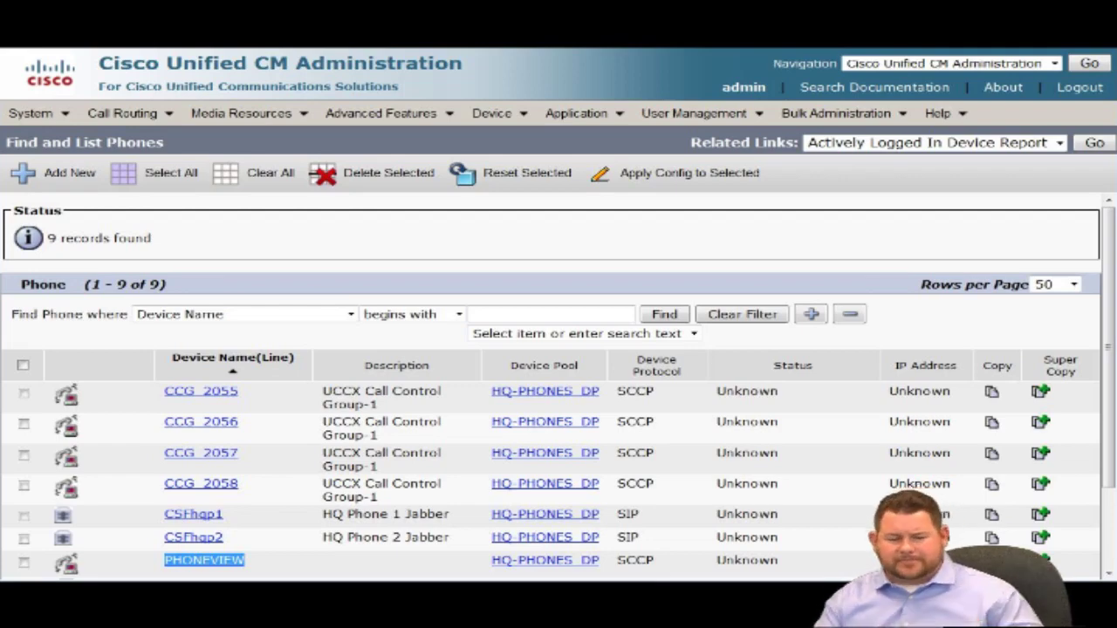
pyautogui.scroll(-2, 265, 515)
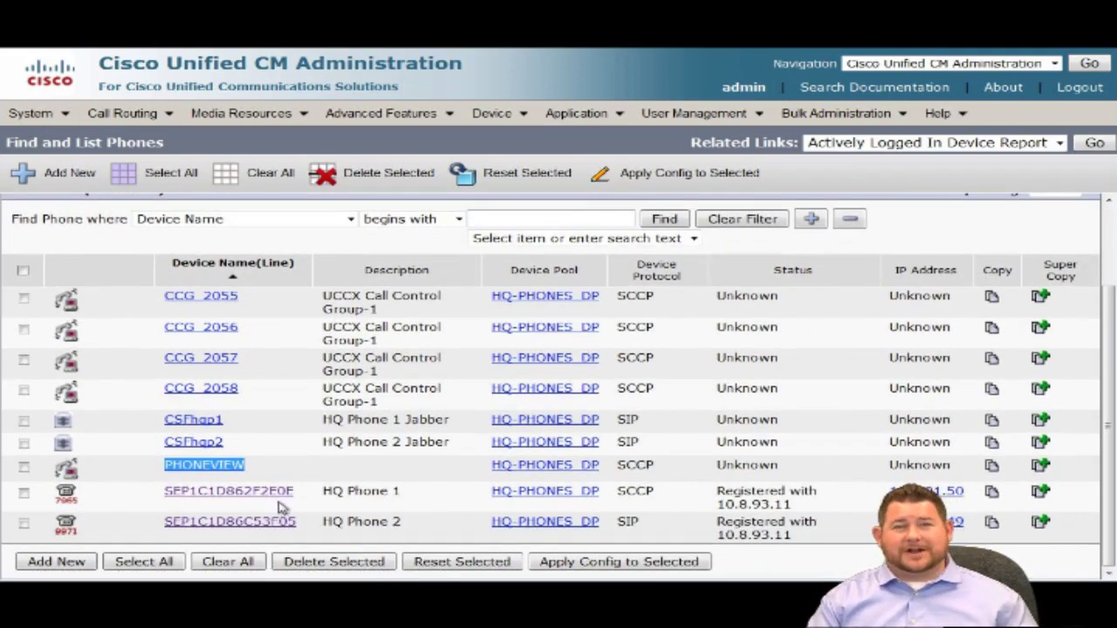
pyautogui.click(301, 479)
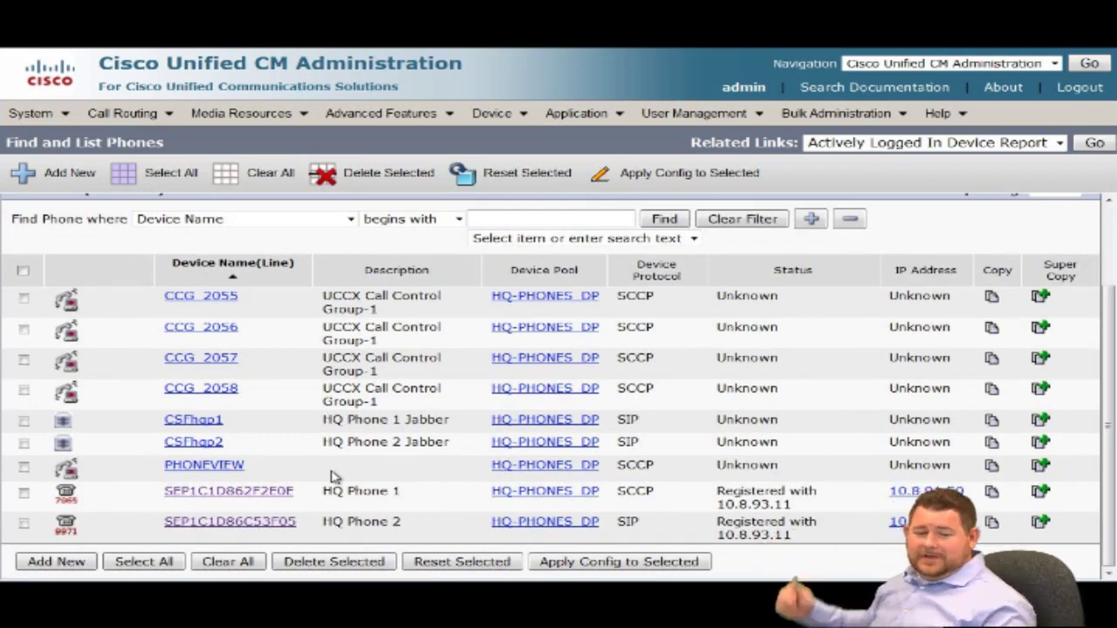
# Open HQ Phone 1 (SEP1C1D862F2E0E) and review its configuration, with line 1 as 2001 in INTERNAL_PT.
pyautogui.click(282, 492)
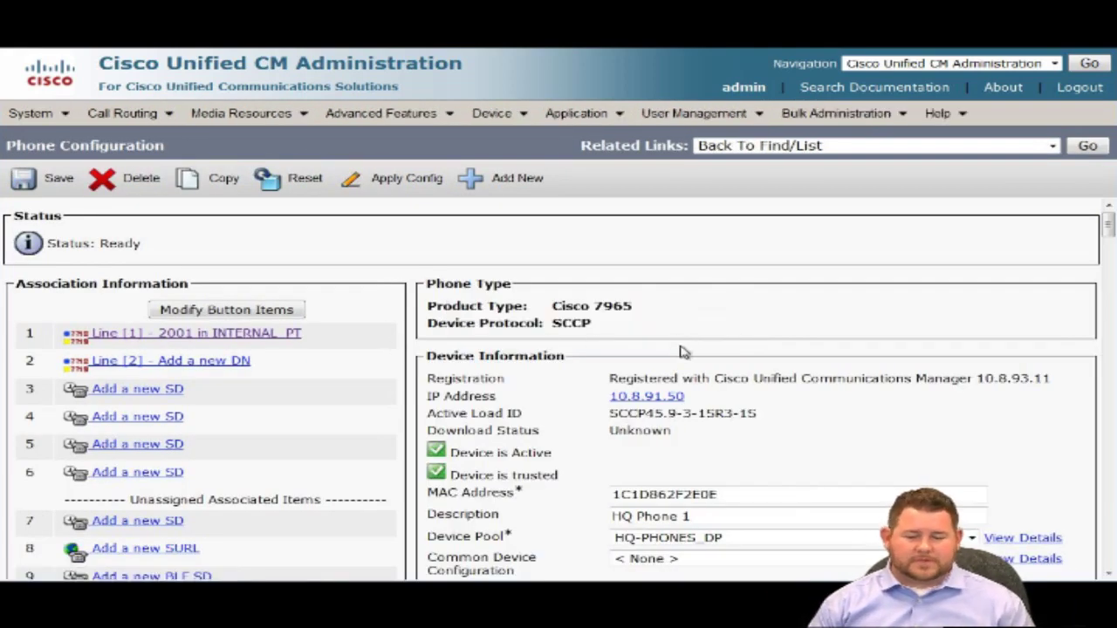
pyautogui.scroll(-2, 684, 350)
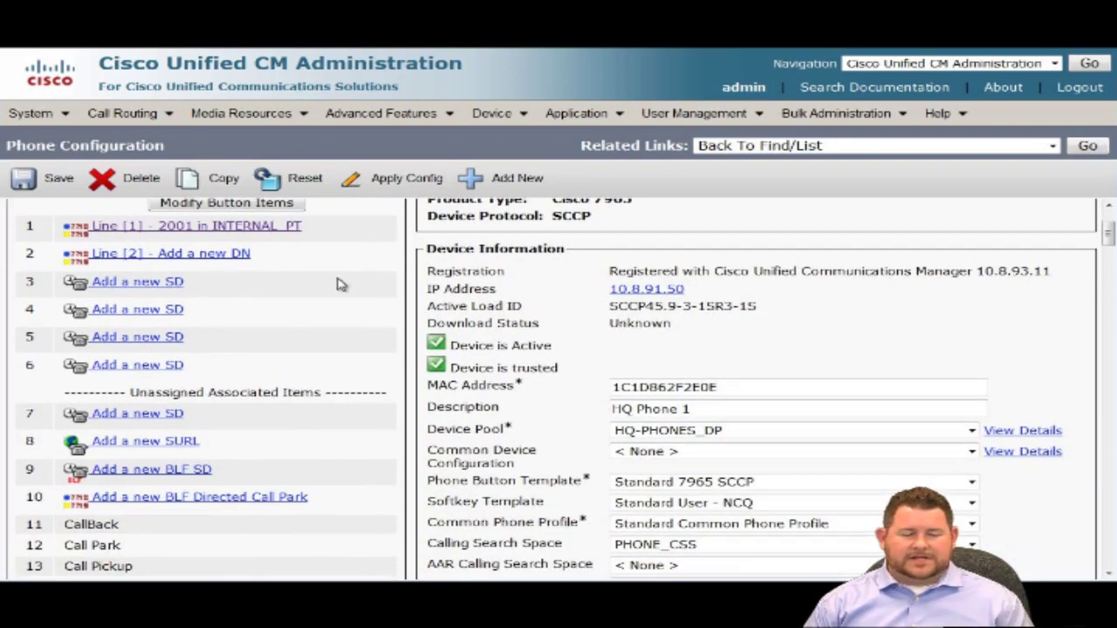
pyautogui.scroll(2, 314, 252)
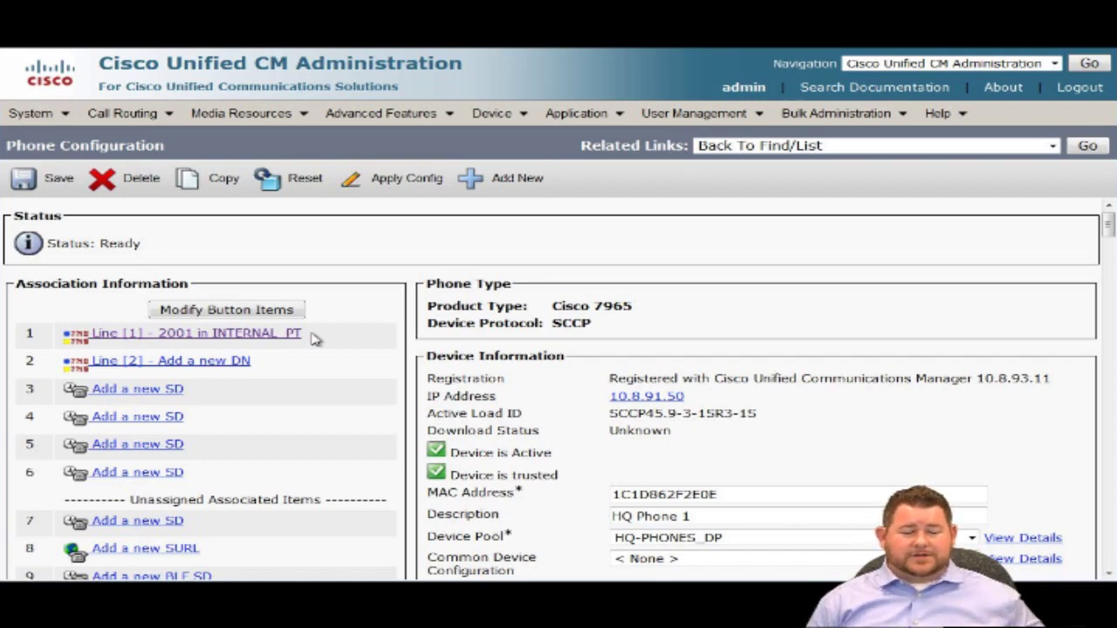
# Open line 2001's settings and inspect the empty Directory URI field and its Partition choices.
pyautogui.click(240, 335)
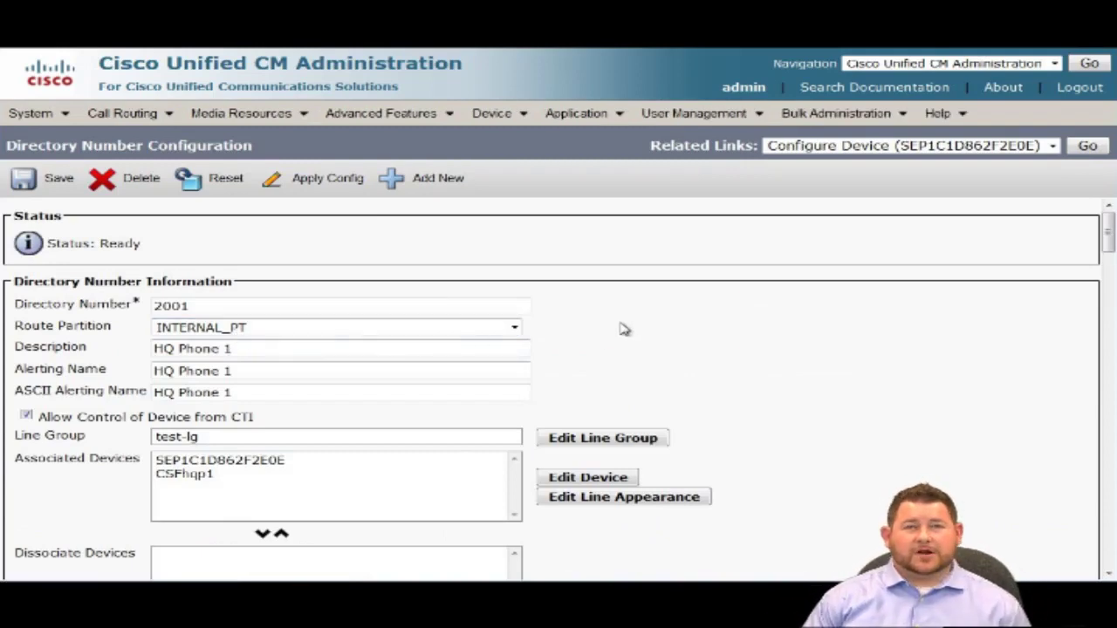
pyautogui.scroll(-4, 628, 323)
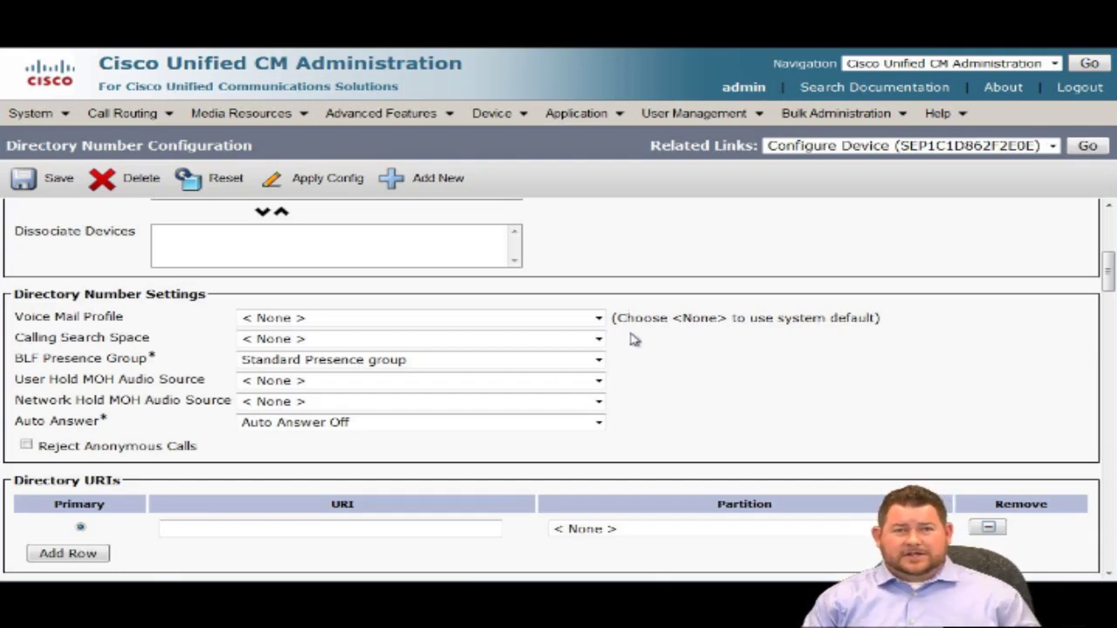
pyautogui.click(391, 528)
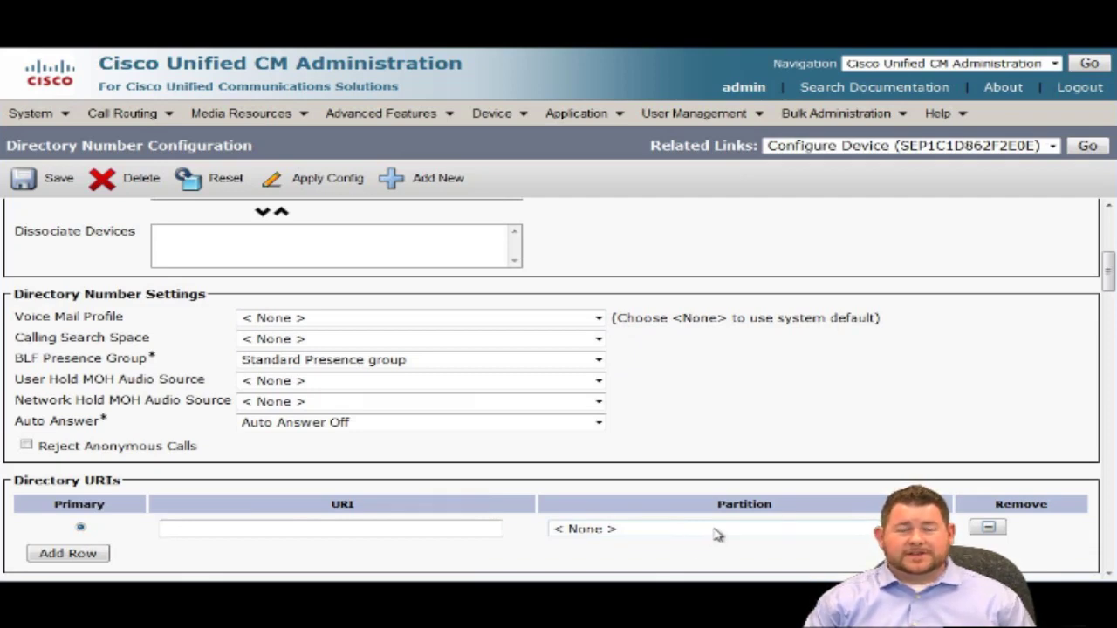
pyautogui.click(717, 533)
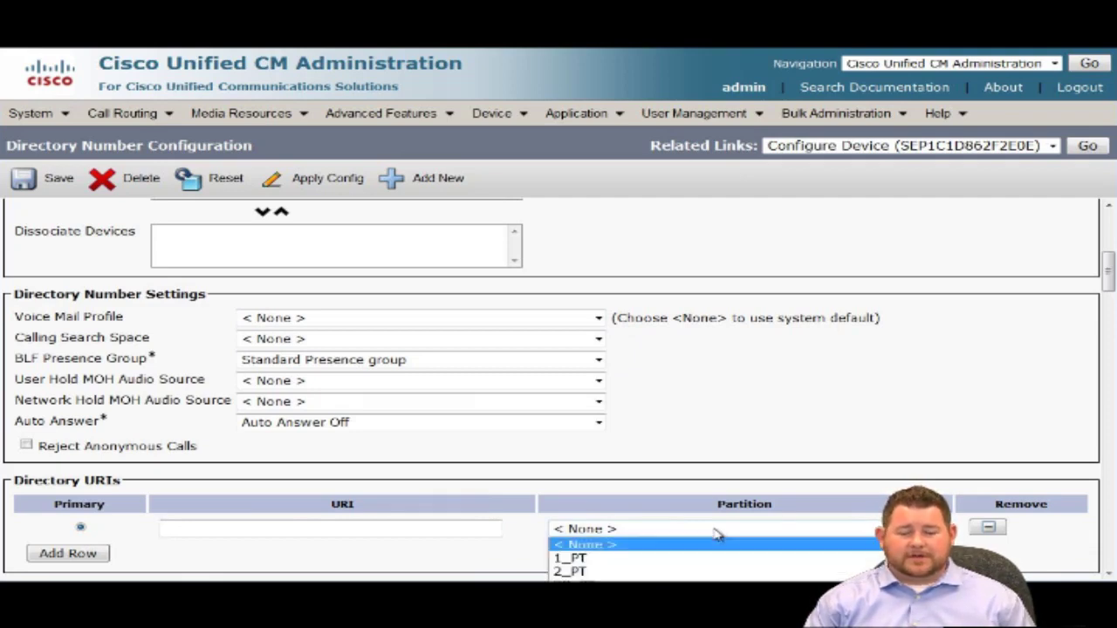
pyautogui.click(765, 463)
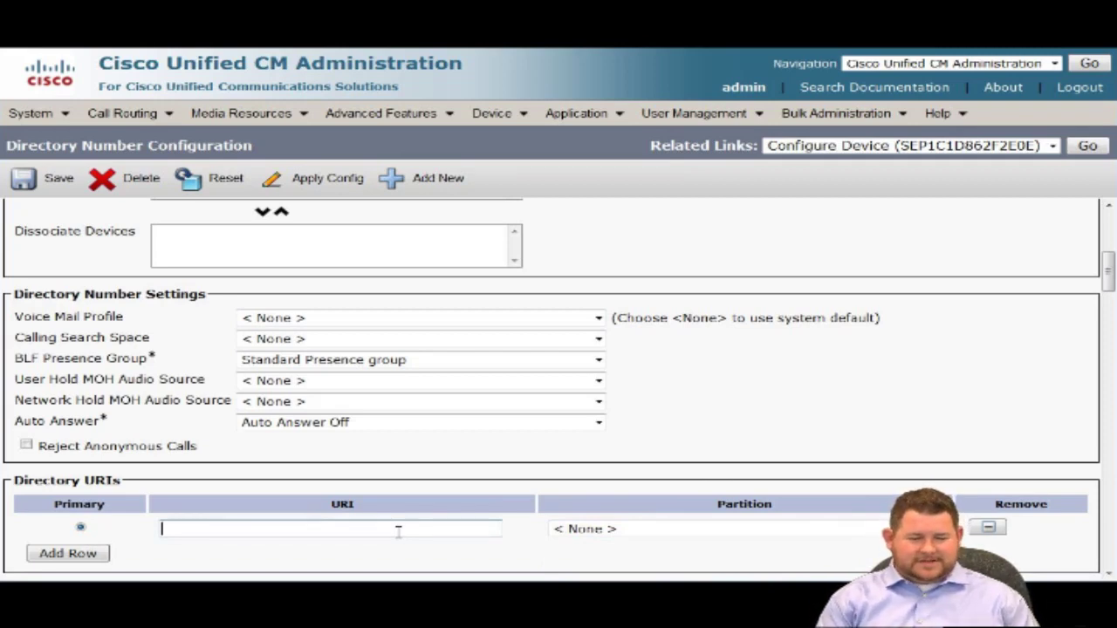
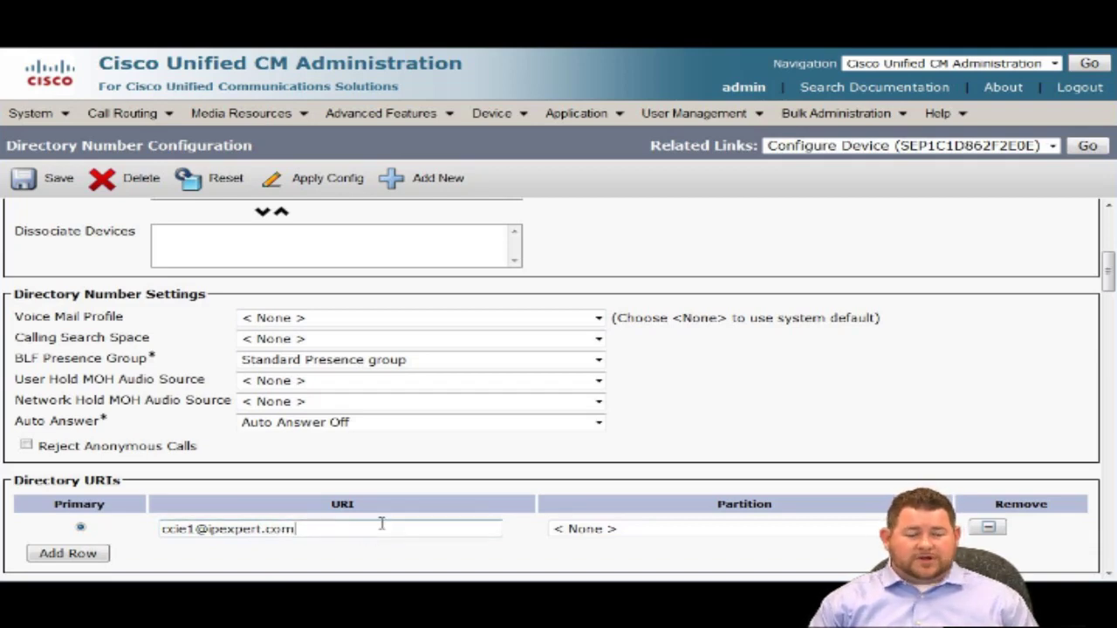
# Type line 2001's directory URI in the ipexpert.com domain, correcting a typo.
pyautogui.scroll(5, 491, 500)
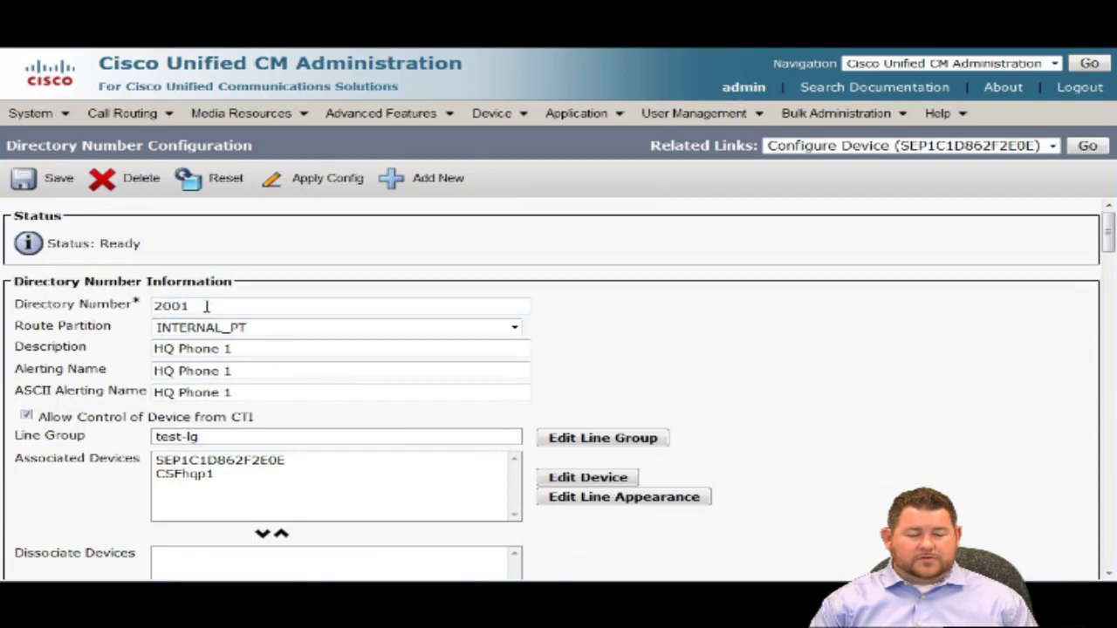
pyautogui.doubleClick(207, 306)
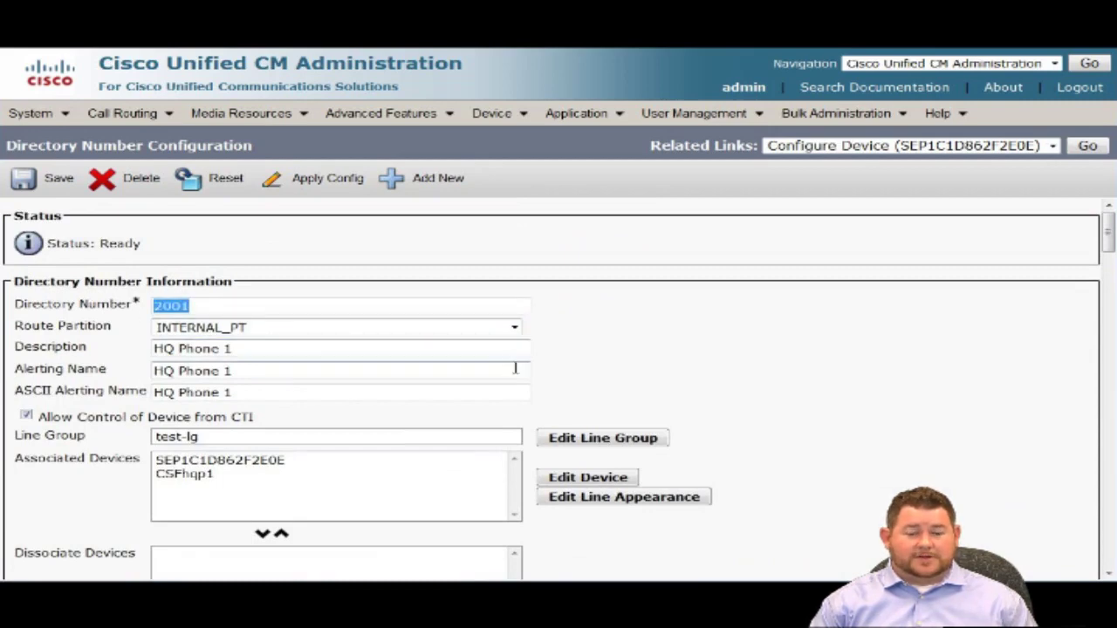
pyautogui.scroll(-4, 515, 369)
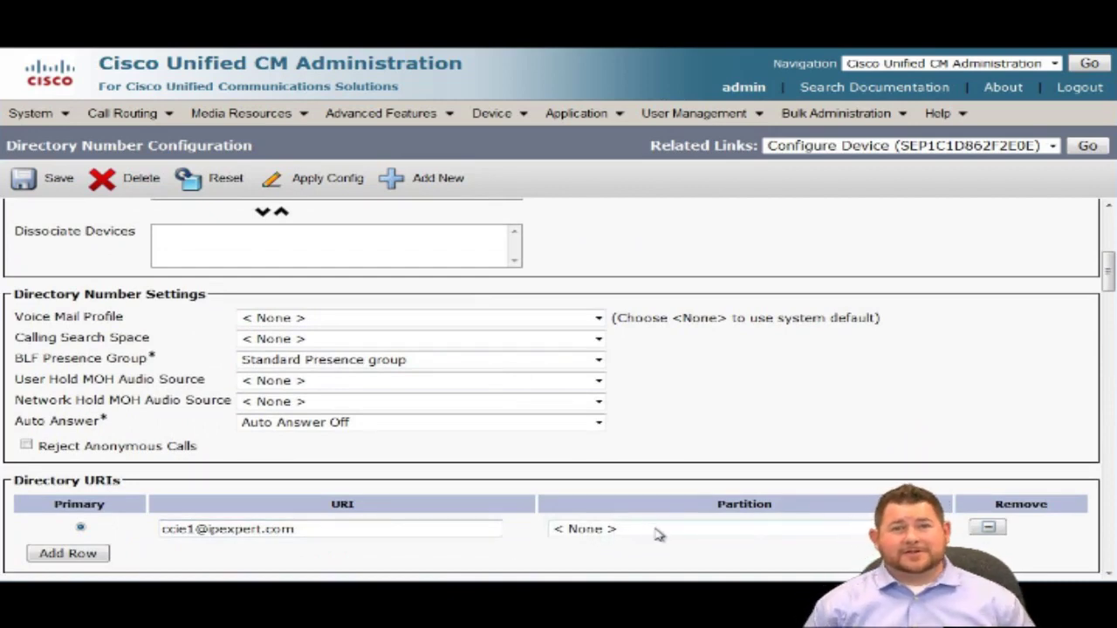
pyautogui.scroll(-3, 659, 534)
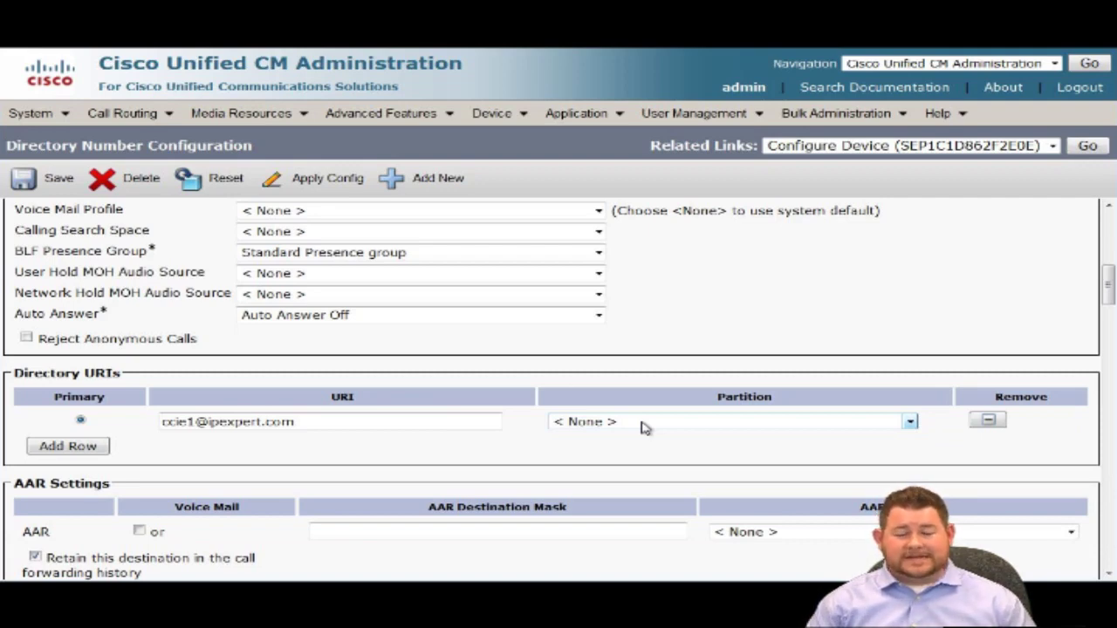
# Assign the directory URI to partition INTERNAL_PT.
pyautogui.click(643, 425)
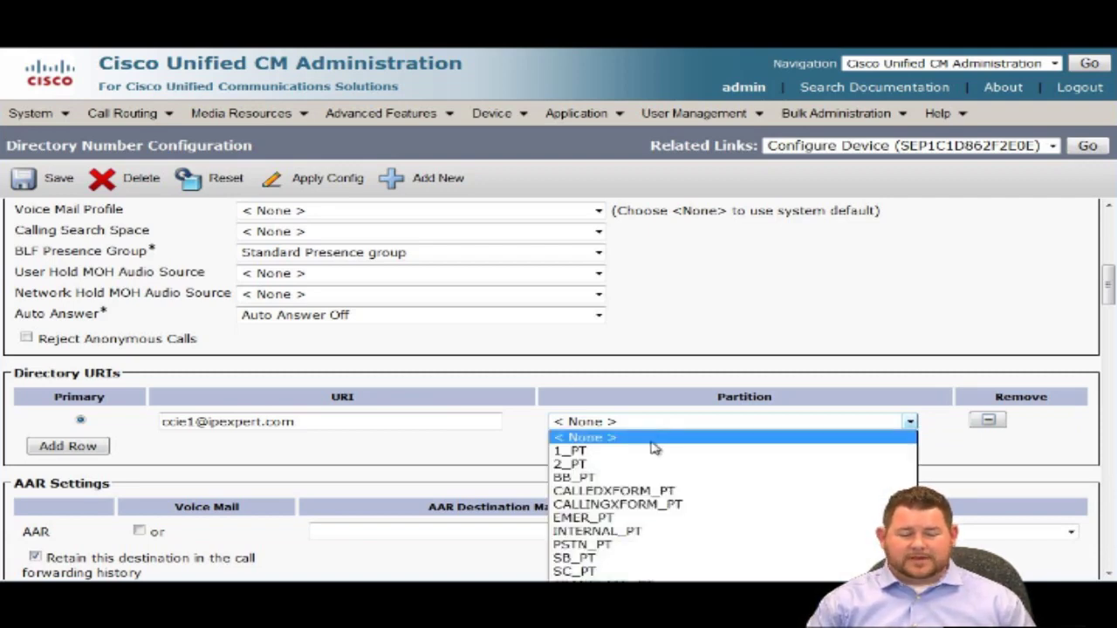
pyautogui.click(685, 534)
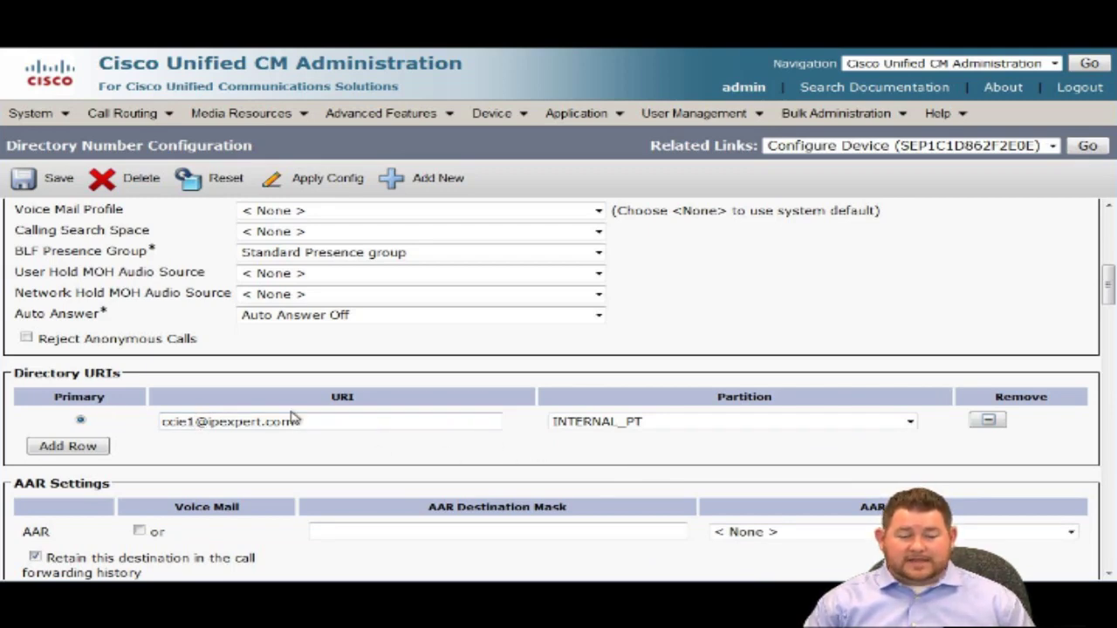
pyautogui.scroll(10, 292, 419)
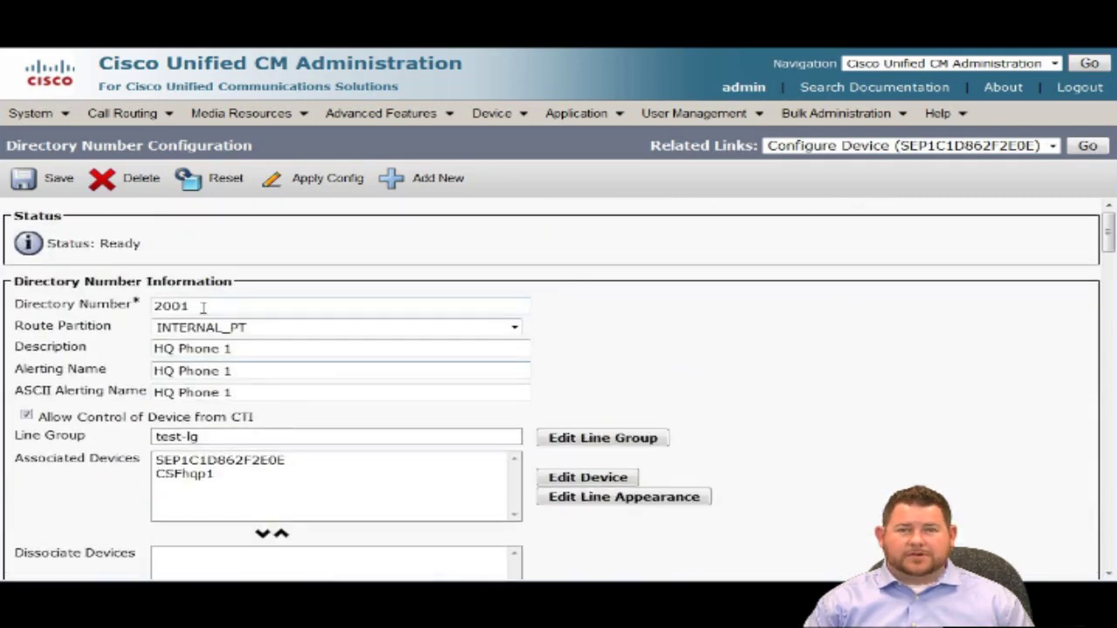
pyautogui.click(46, 182)
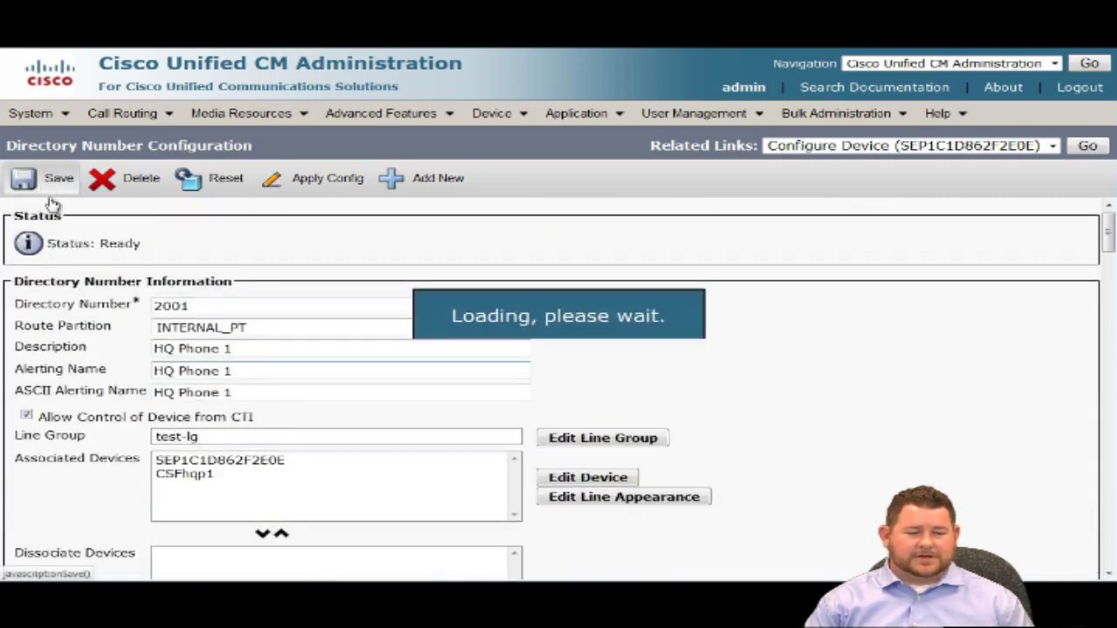
pyautogui.click(225, 184)
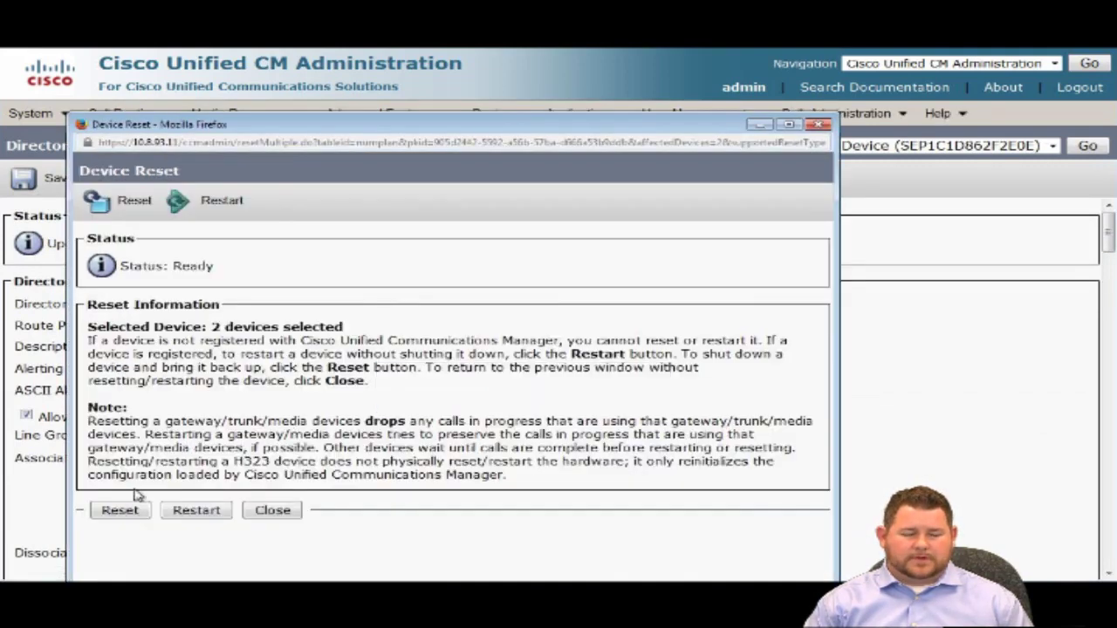
pyautogui.click(125, 511)
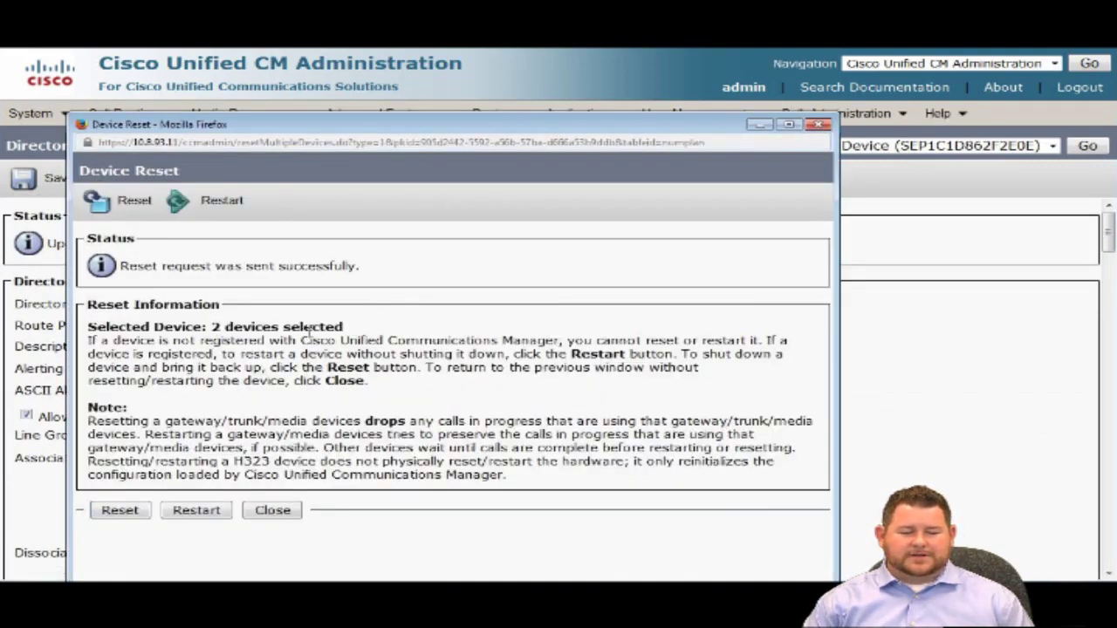
pyautogui.click(281, 510)
pyautogui.scroll(-1, 648, 356)
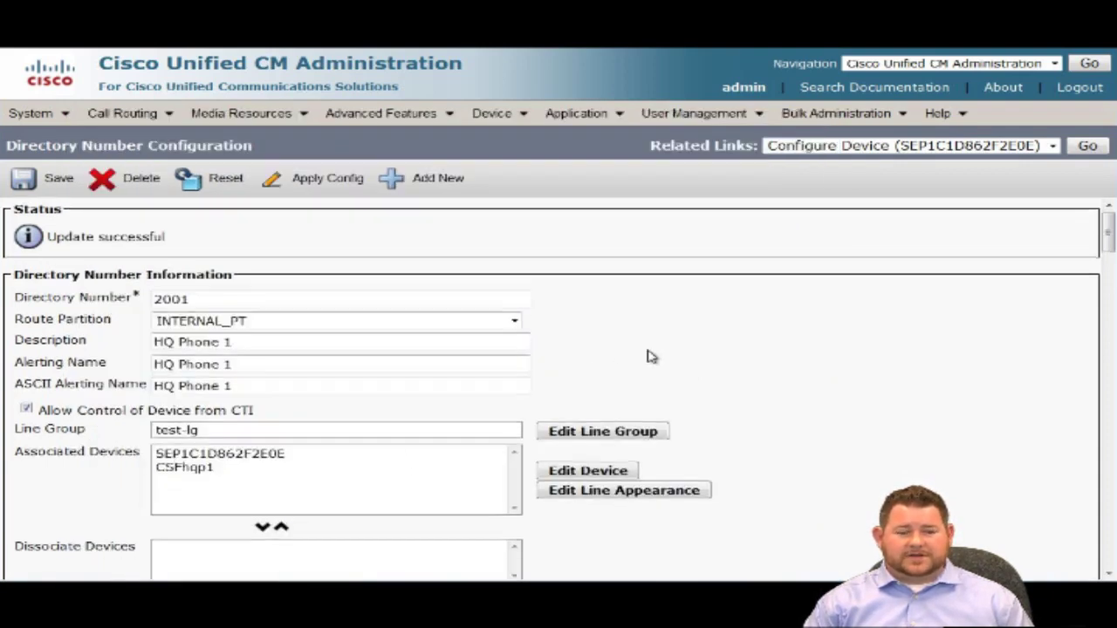
pyautogui.scroll(-3, 649, 356)
pyautogui.click(185, 369)
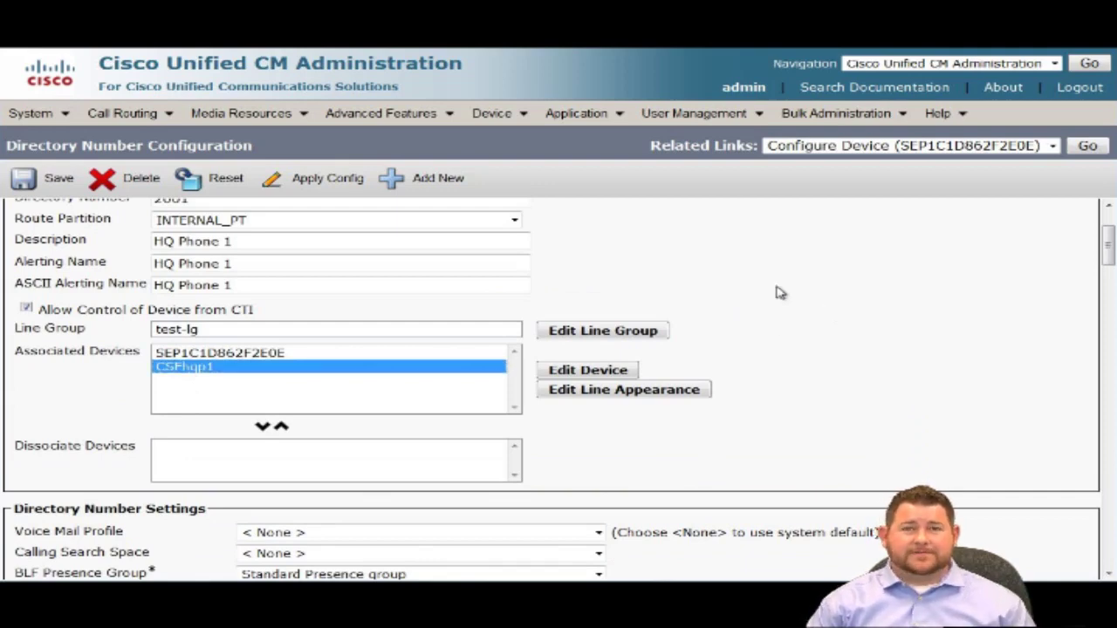
pyautogui.scroll(1, 810, 297)
pyautogui.scroll(2, 810, 298)
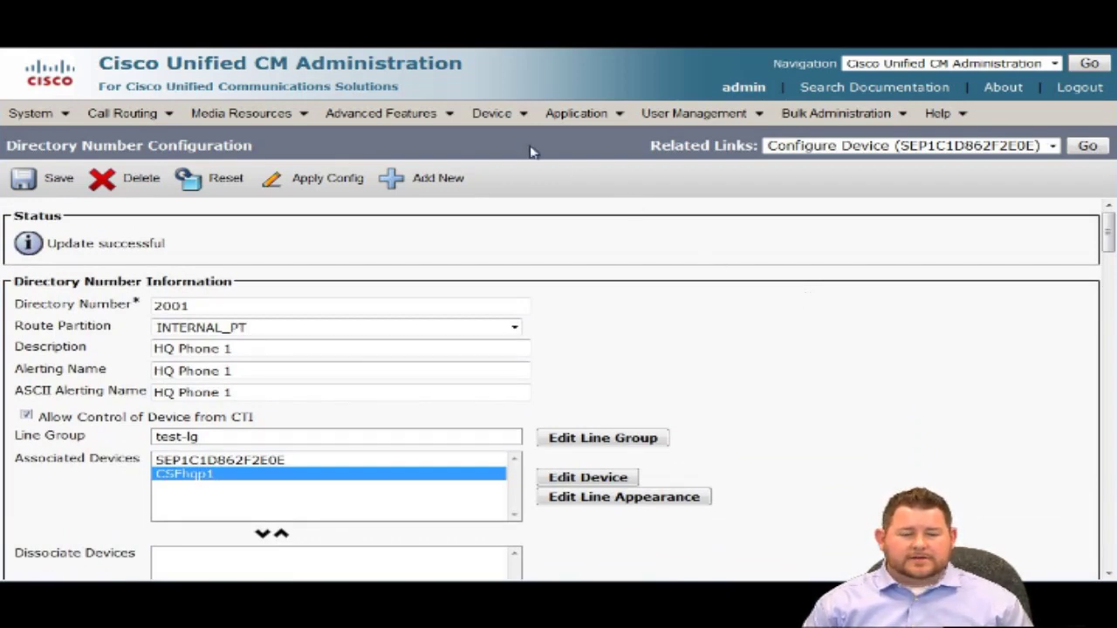
# Open HQ Phone 2 (SEP1C1D86C53F05) from the Device > Phone list.
pyautogui.moveTo(501, 117)
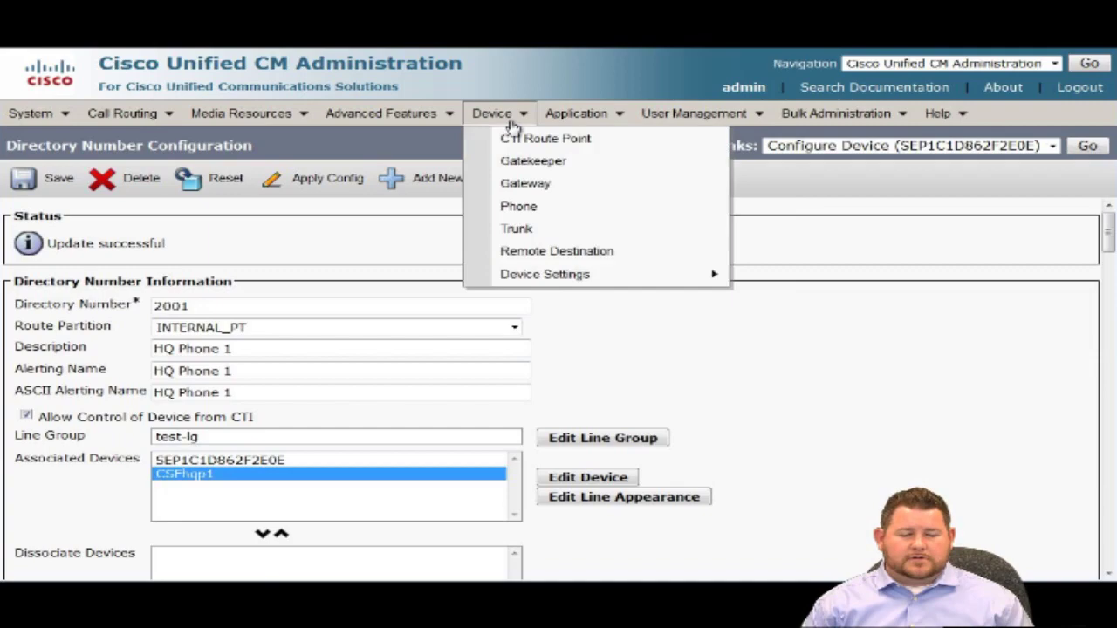
pyautogui.click(555, 214)
pyautogui.scroll(-2, 515, 260)
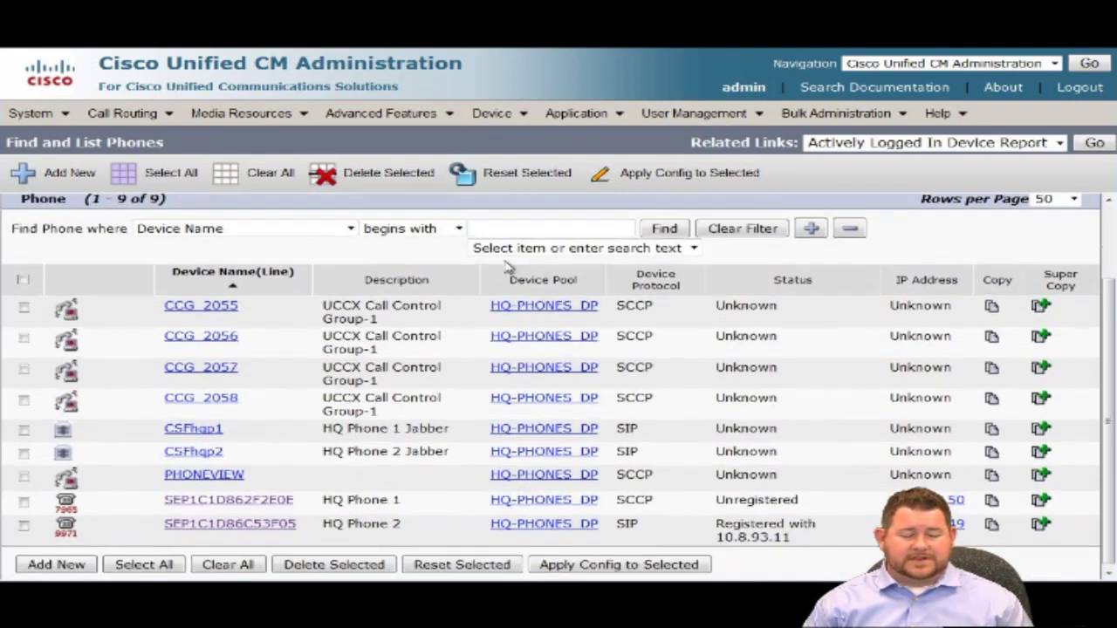
pyautogui.click(283, 523)
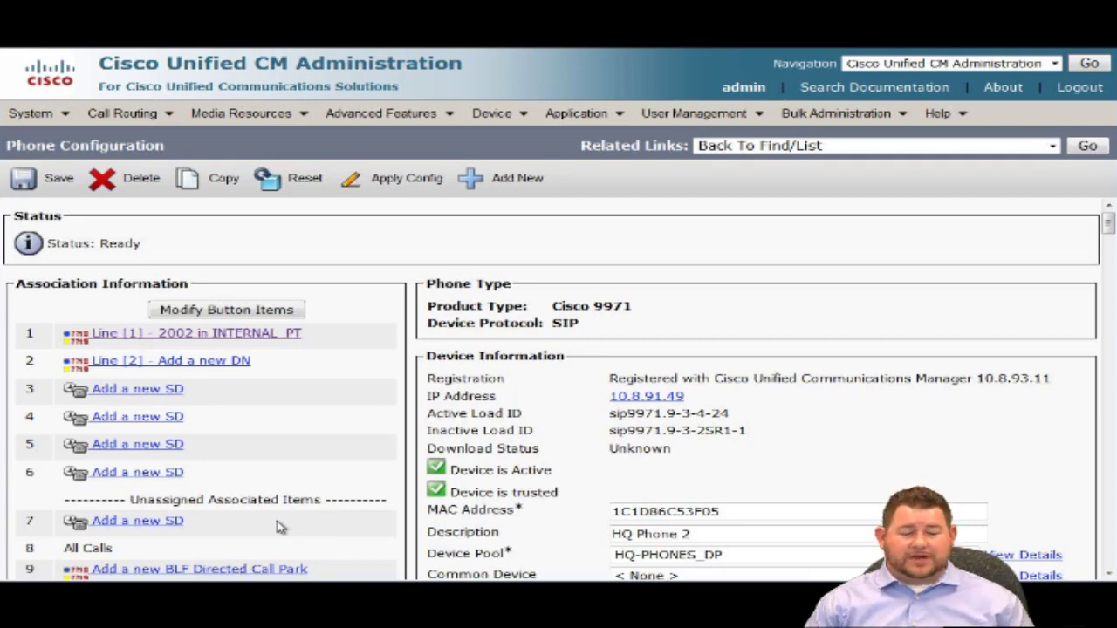
# Add a speed dial on button 3 with the ipexpert.com directory URI as its number.
pyautogui.click(172, 390)
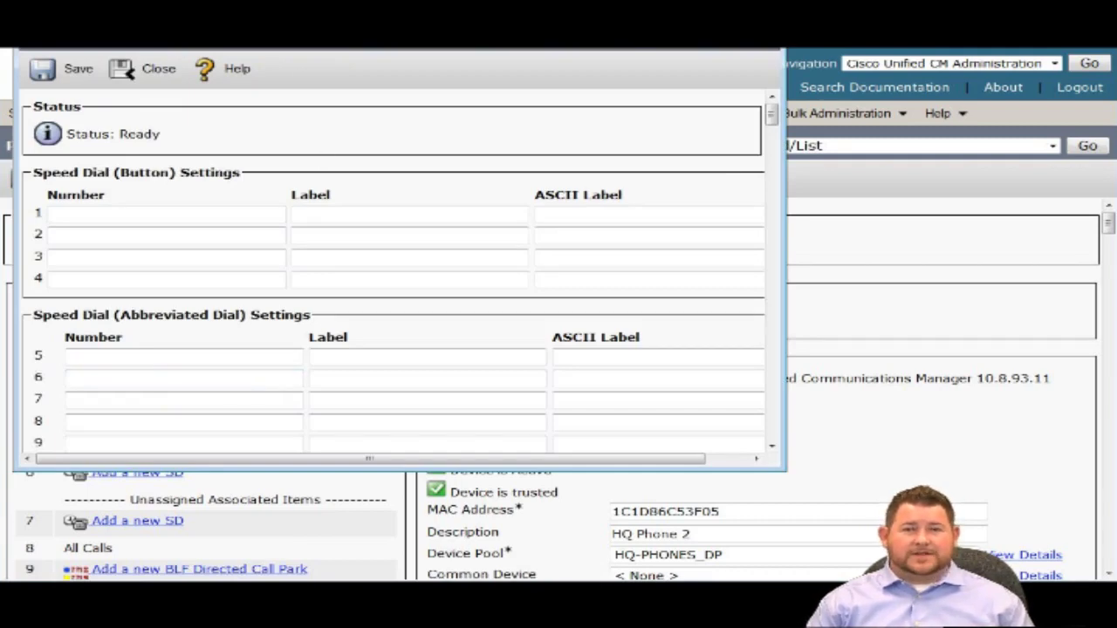
pyautogui.moveTo(322, 2); pyautogui.dragTo(588, 79)
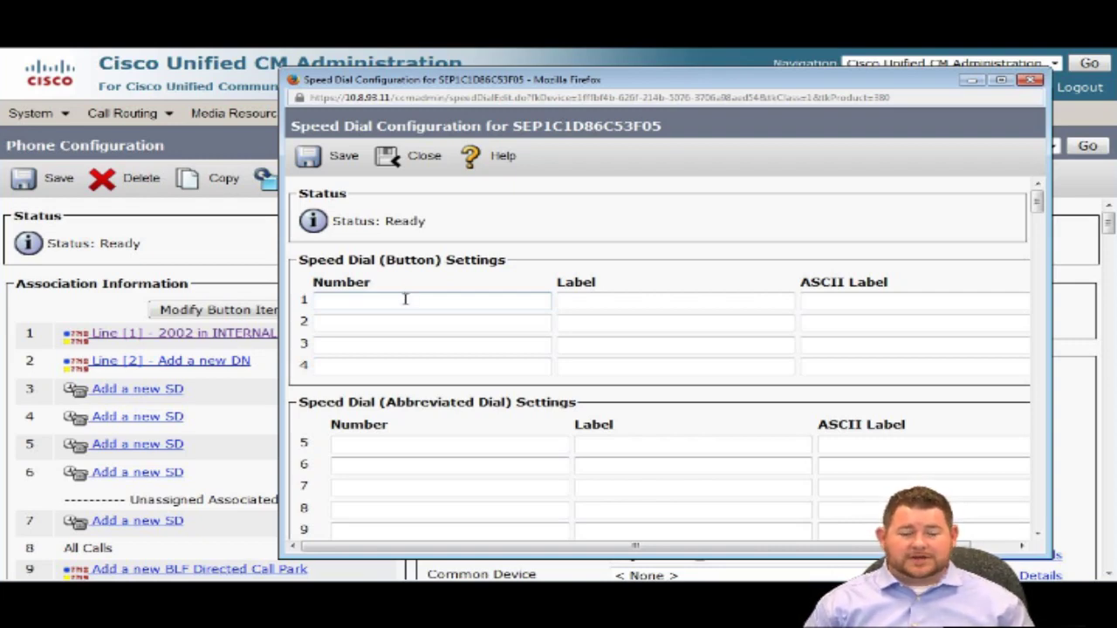
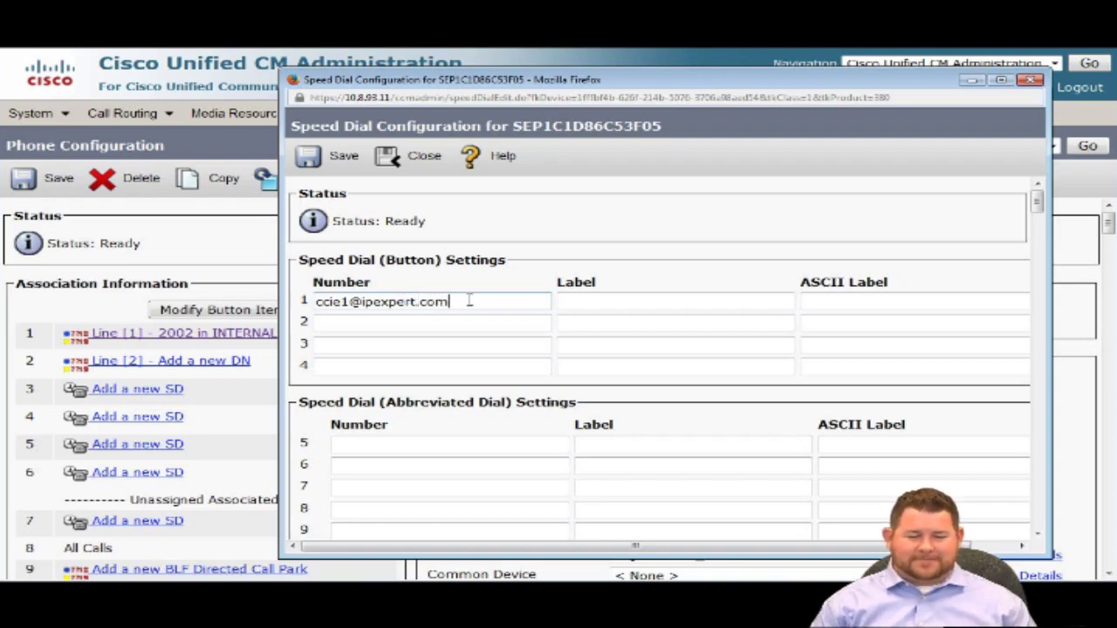
# Copy the URI into the Label and ASCII Label, then save the speed dial.
pyautogui.moveTo(469, 301); pyautogui.dragTo(279, 287)
pyautogui.hotkey('ctrl', 'c')
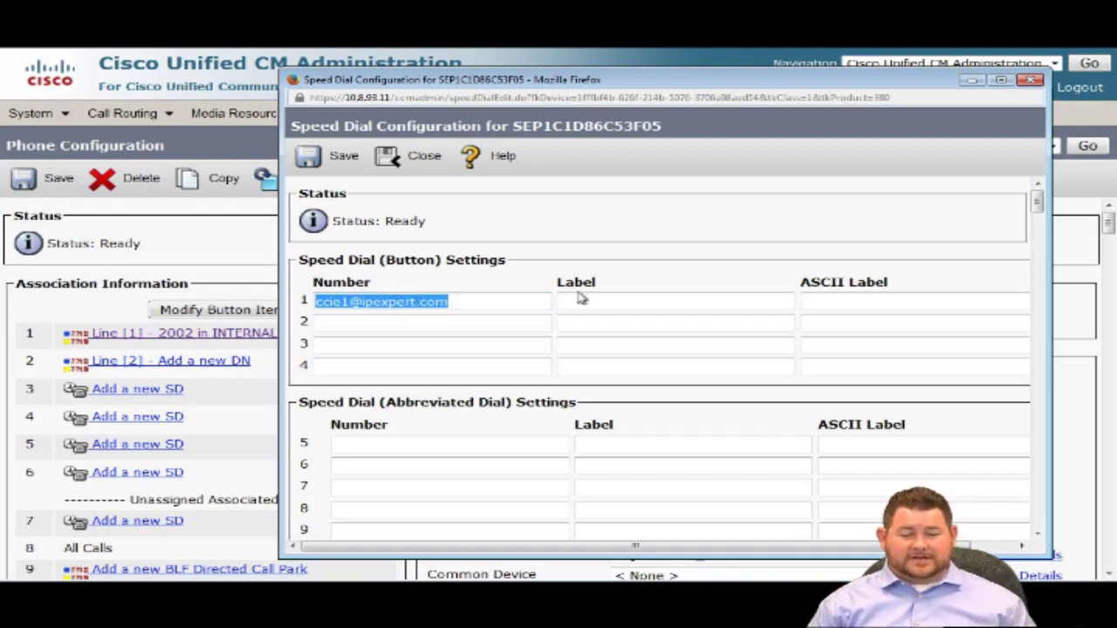
pyautogui.click(582, 299)
pyautogui.hotkey('ctrl', 'v')
pyautogui.press('Tab')
pyautogui.click(649, 259)
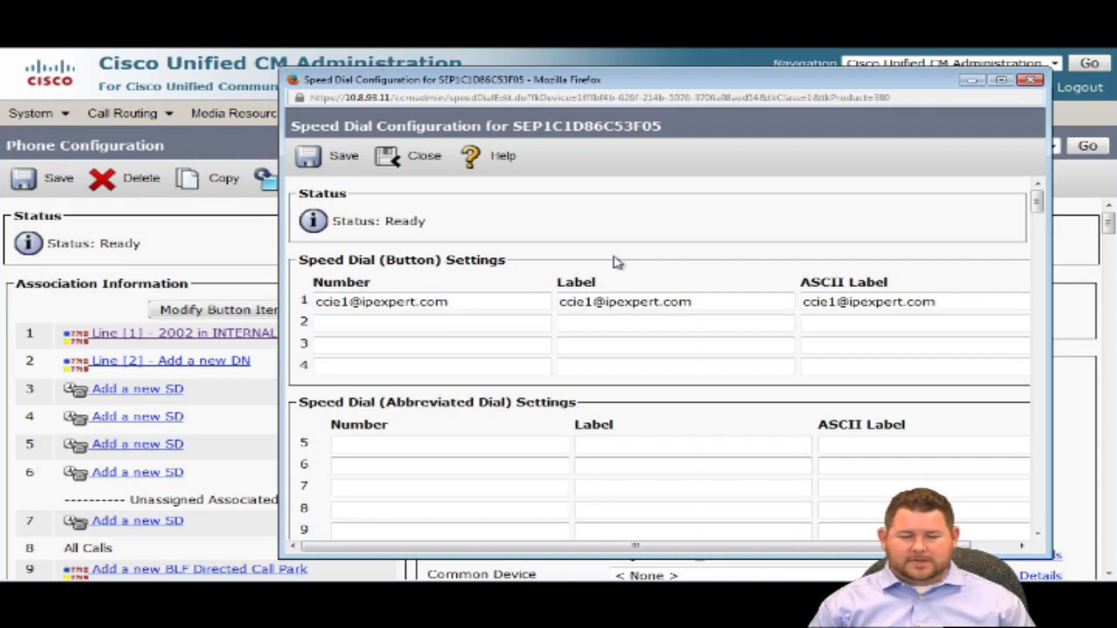
pyautogui.click(342, 157)
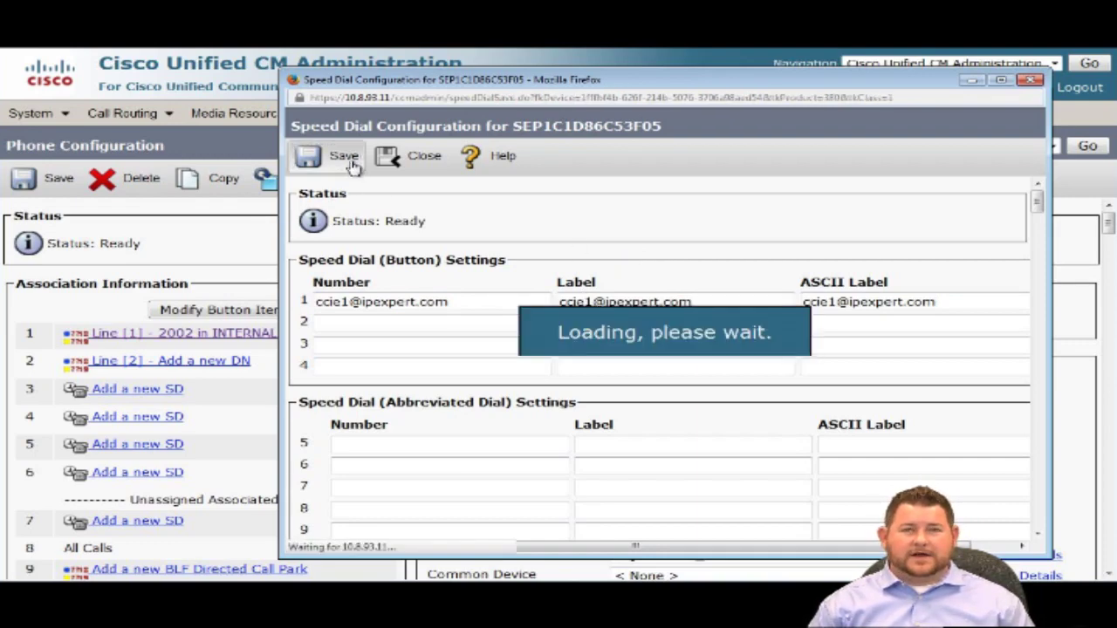
pyautogui.click(392, 156)
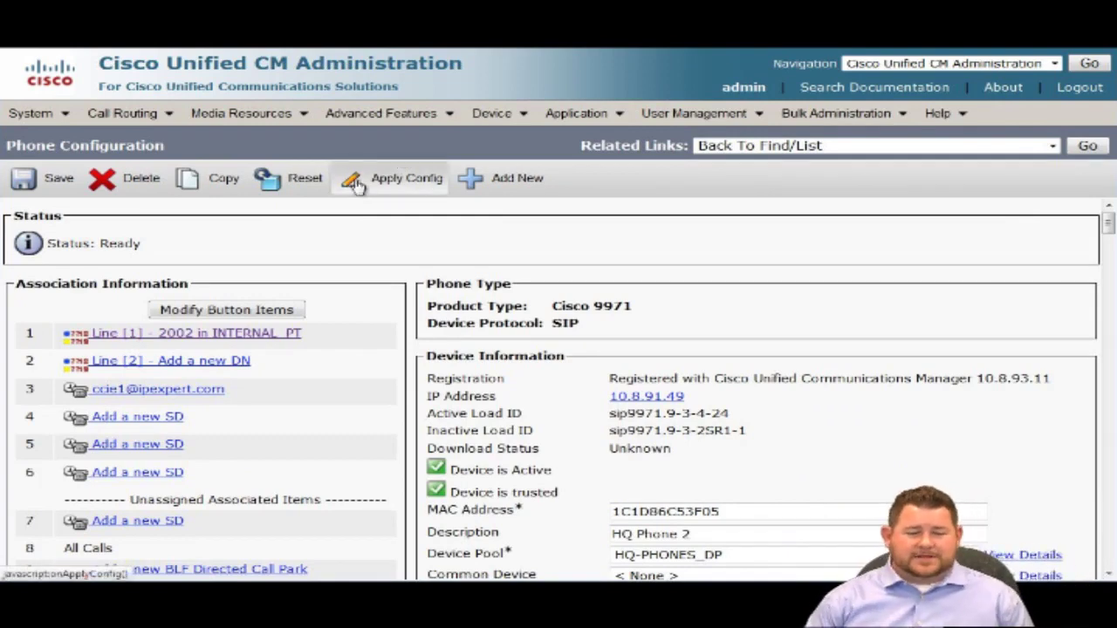
# Reset HQ Phone 2 so it loads the new speed dial.
pyautogui.click(313, 178)
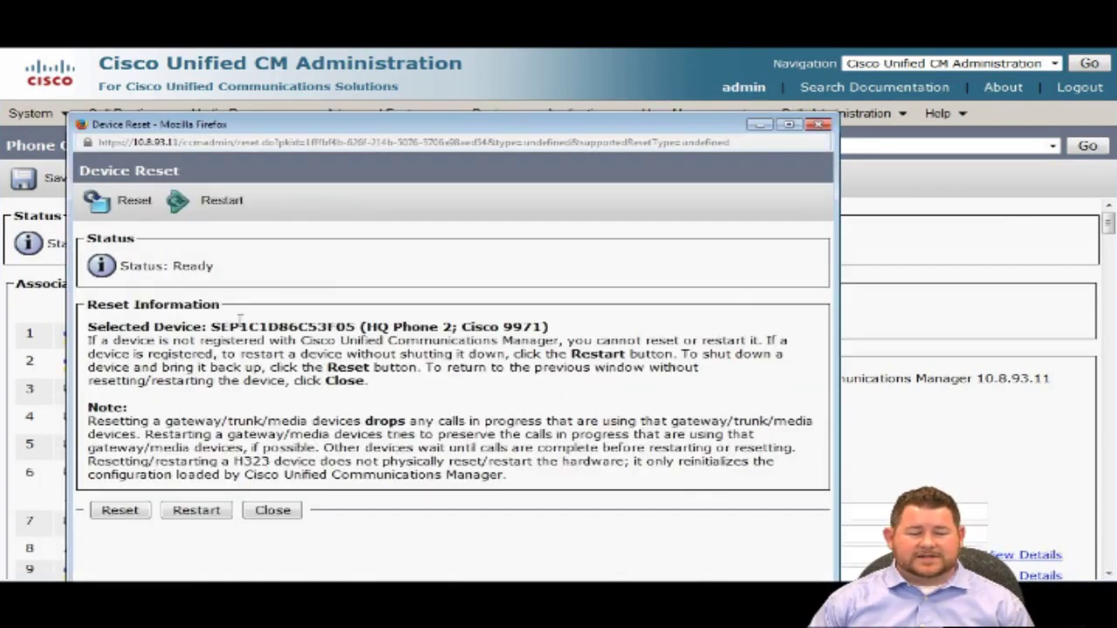
pyautogui.click(119, 511)
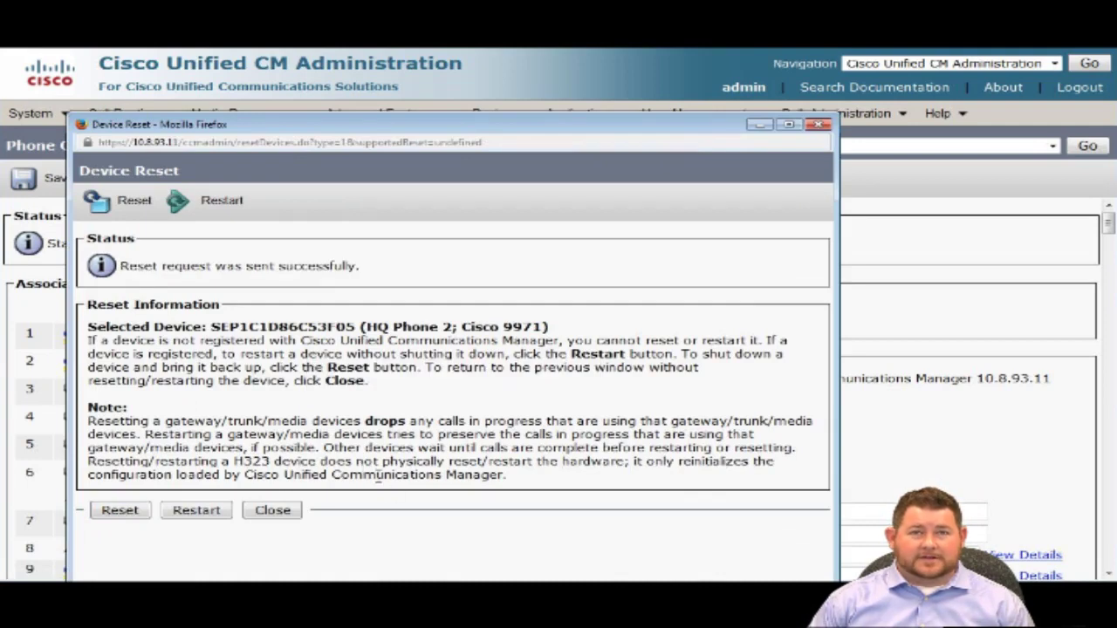
pyautogui.click(273, 510)
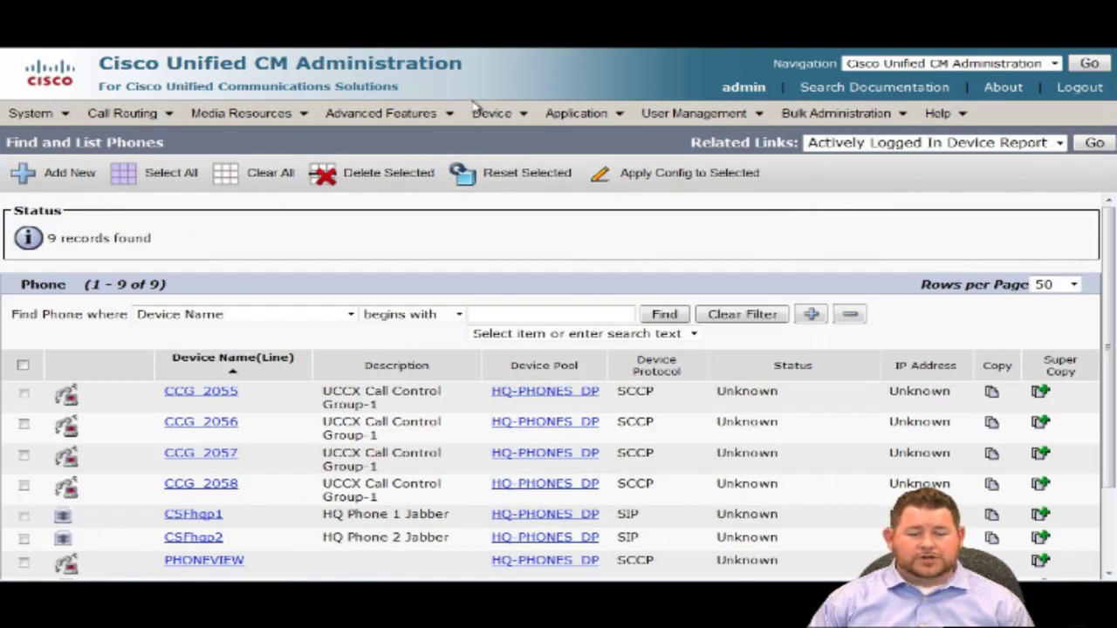
# Reopen HQ Phone 1's line 2001 settings and check its Directory URI entry.
pyautogui.moveTo(476, 112)
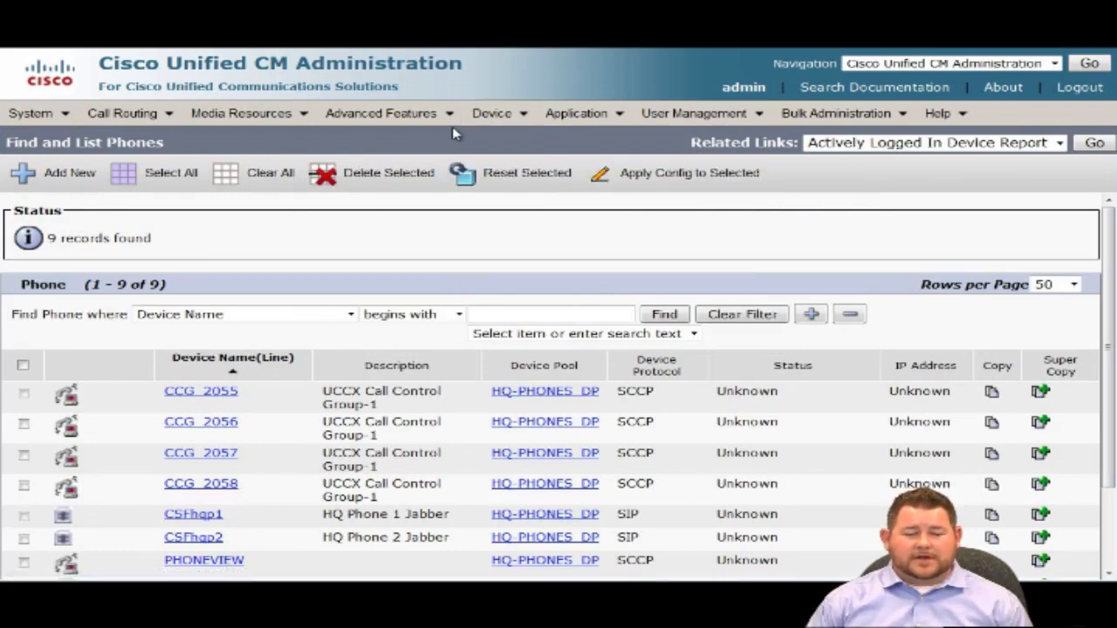
pyautogui.scroll(-3, 344, 294)
pyautogui.click(274, 494)
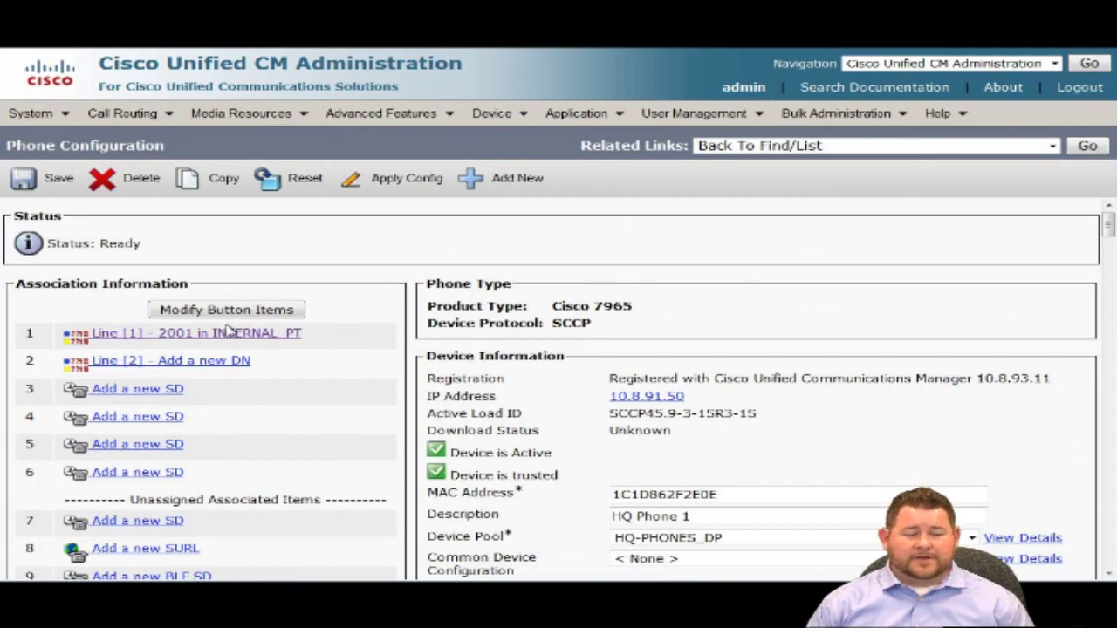
pyautogui.click(231, 333)
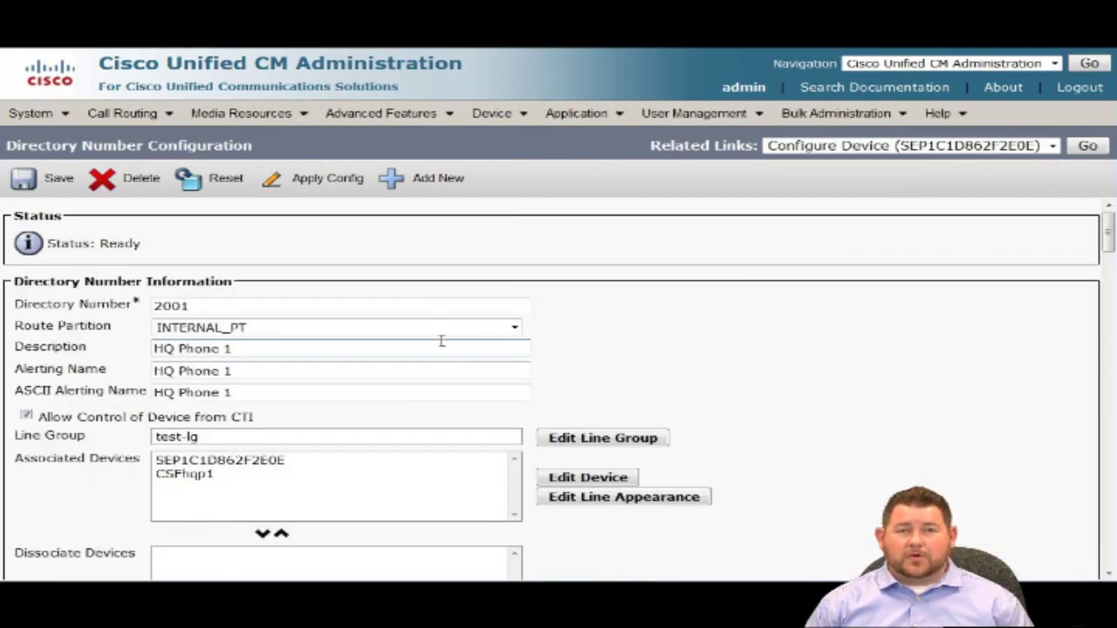
pyautogui.scroll(-5, 442, 340)
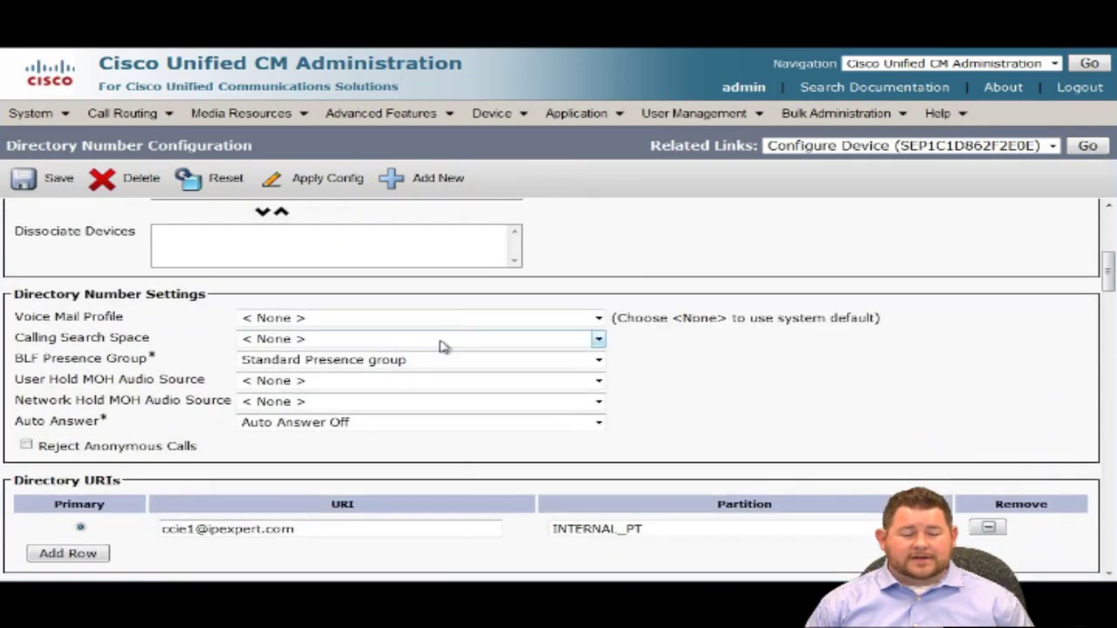
pyautogui.scroll(5, 423, 523)
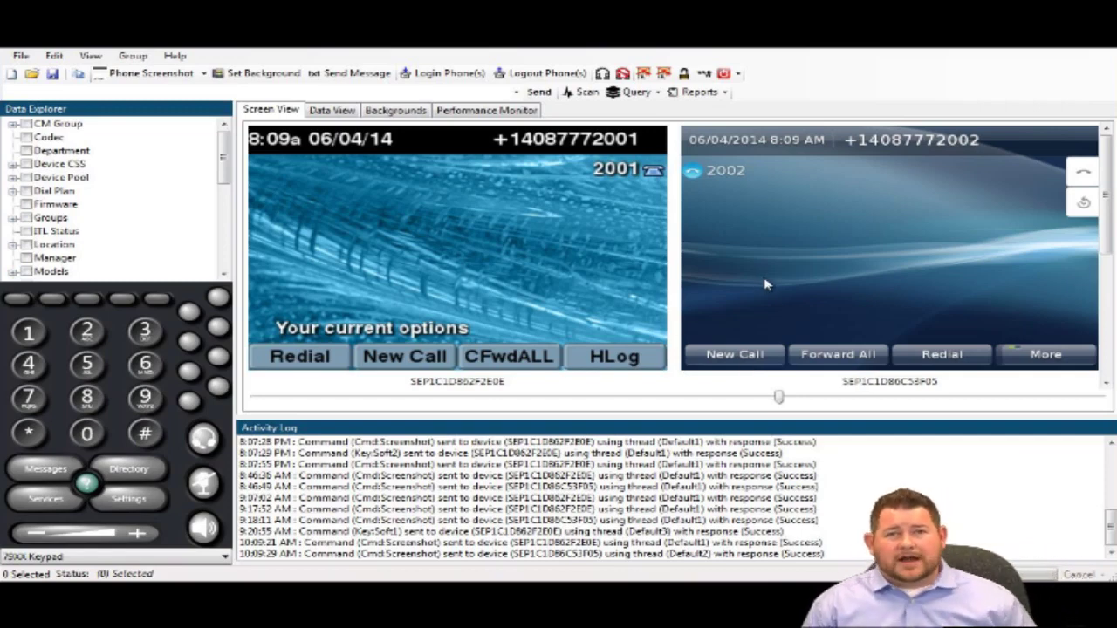
# Turn on Automatic Screenshot for phones 2001 and 2002 to refresh their screens.
pyautogui.click(627, 249)
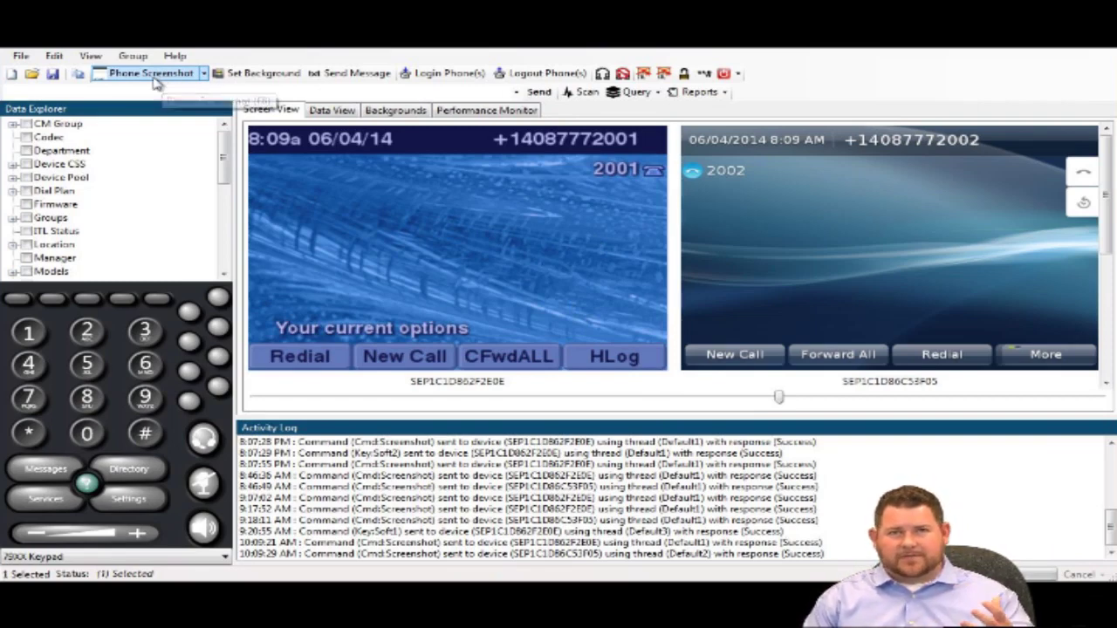
pyautogui.rightClick(529, 211)
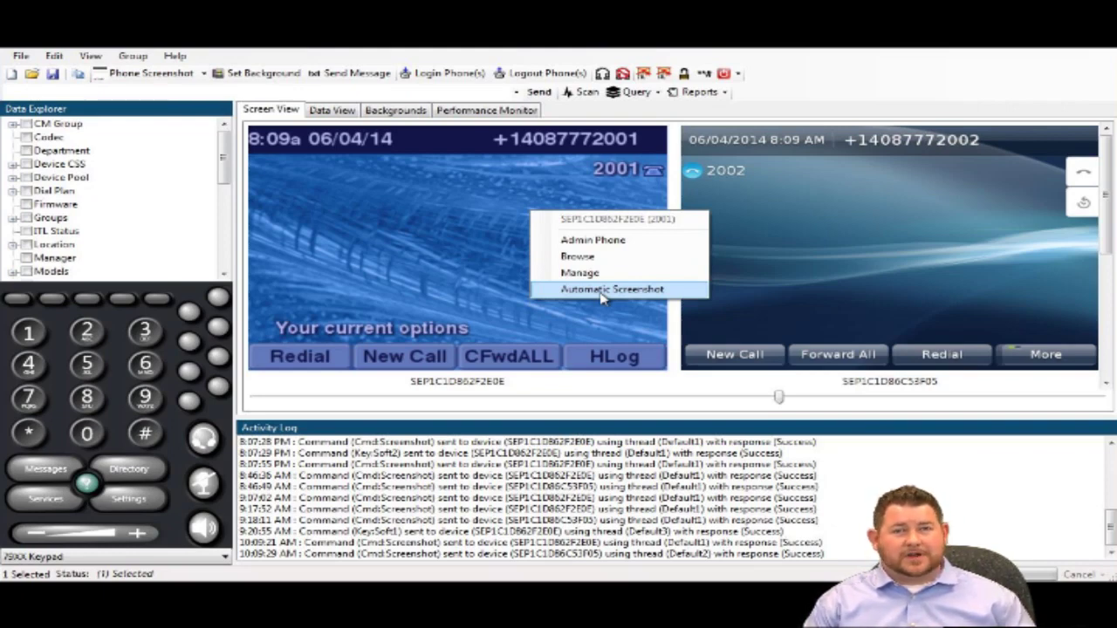
pyautogui.click(601, 291)
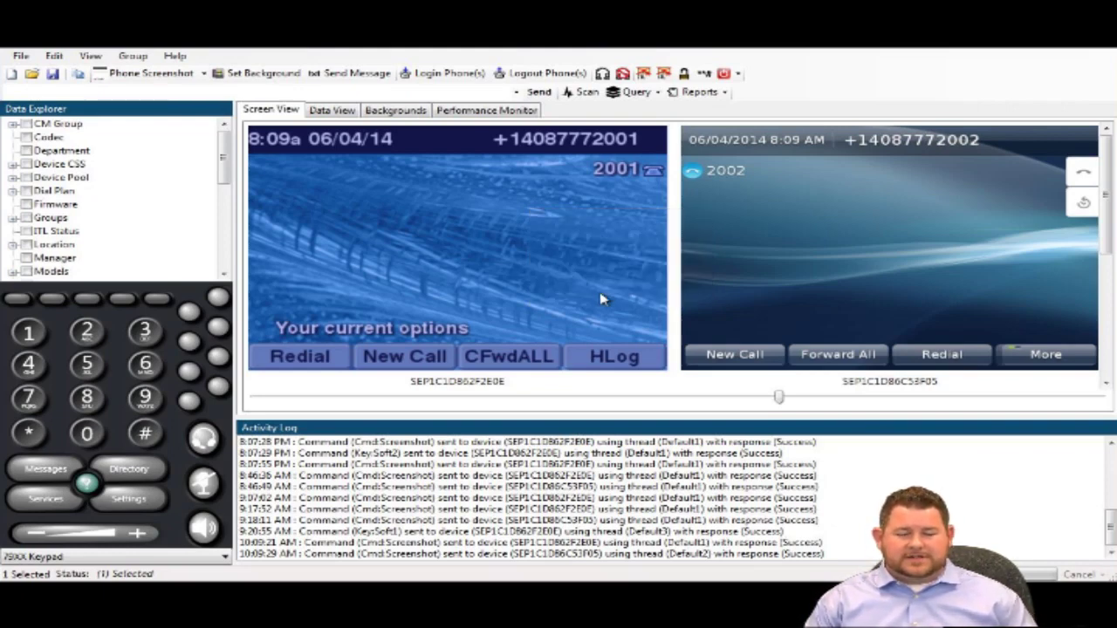
pyautogui.rightClick(758, 313)
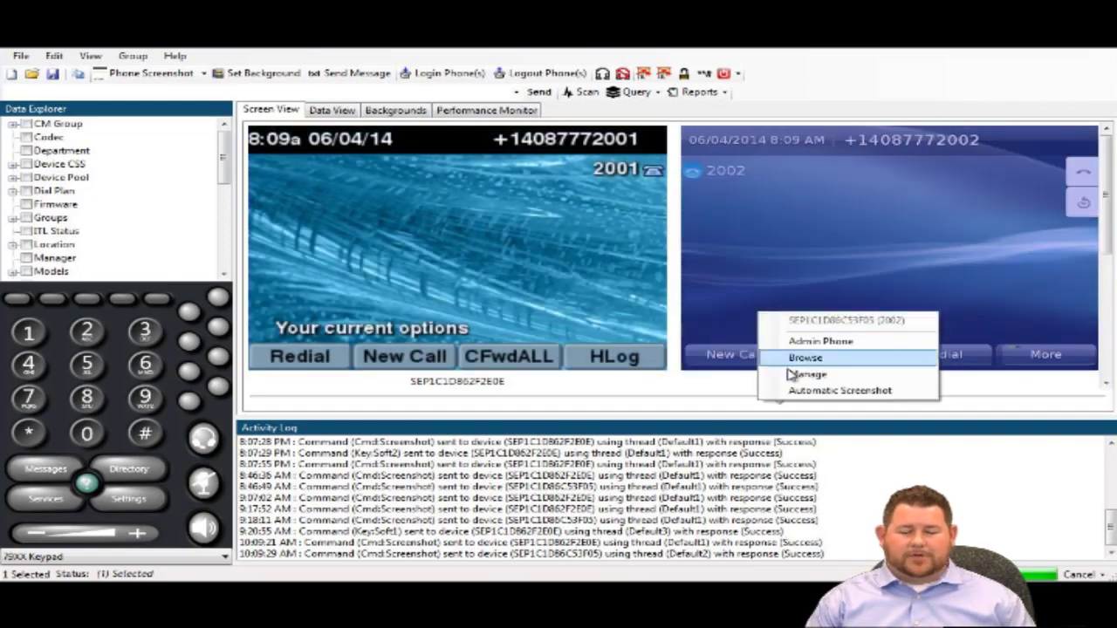
pyautogui.click(800, 390)
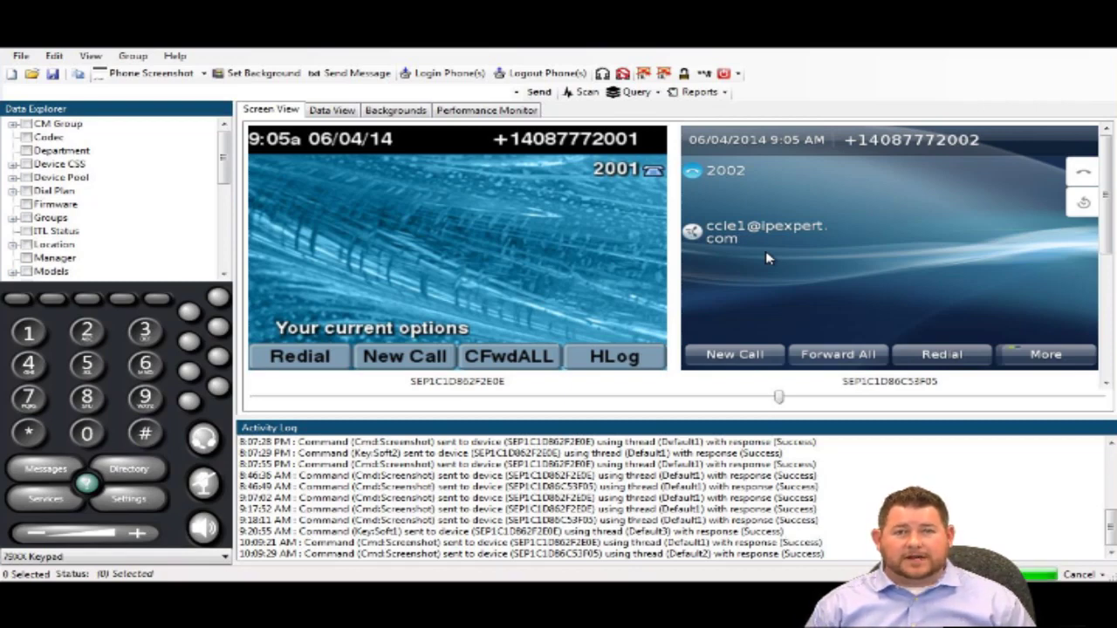
# Select the HQ Phone 1 and HQ Phone 2 screens while 2002 calls 2001.
pyautogui.click(598, 252)
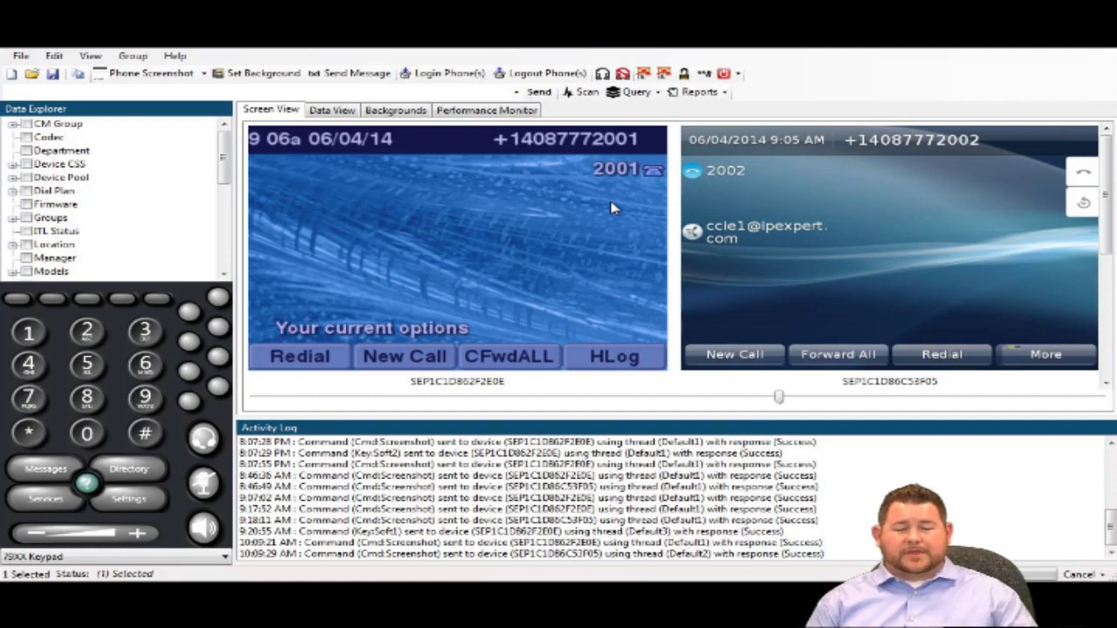
pyautogui.click(790, 225)
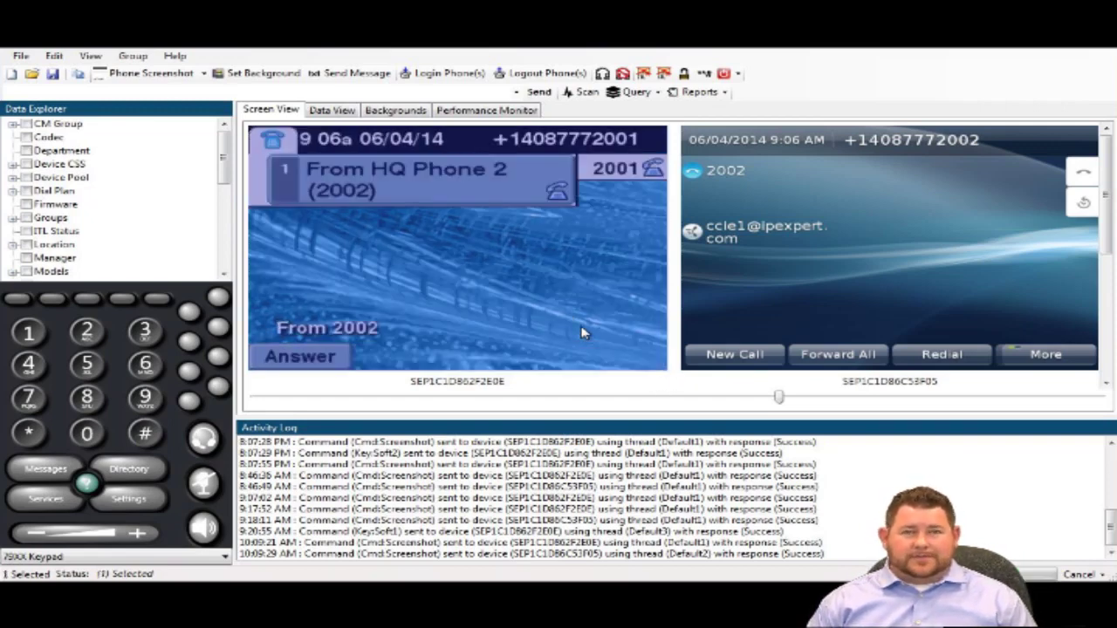
# Answer the call on HQ Phone 1 and switch HQ Phone 2's keypad to the 89/99XX layout.
pyautogui.click(15, 301)
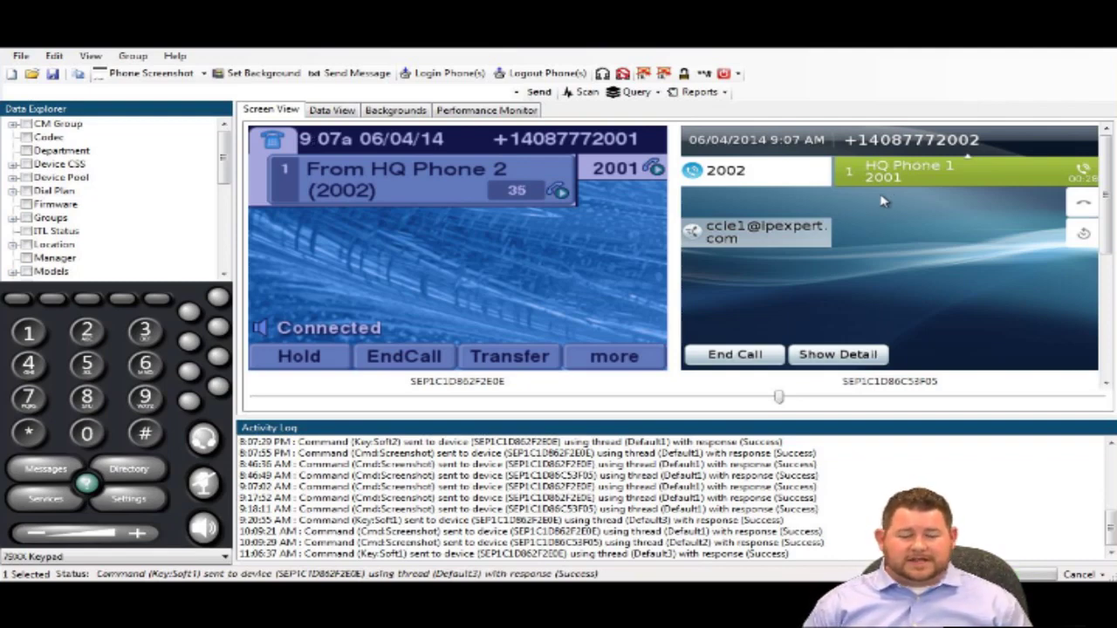
pyautogui.click(756, 253)
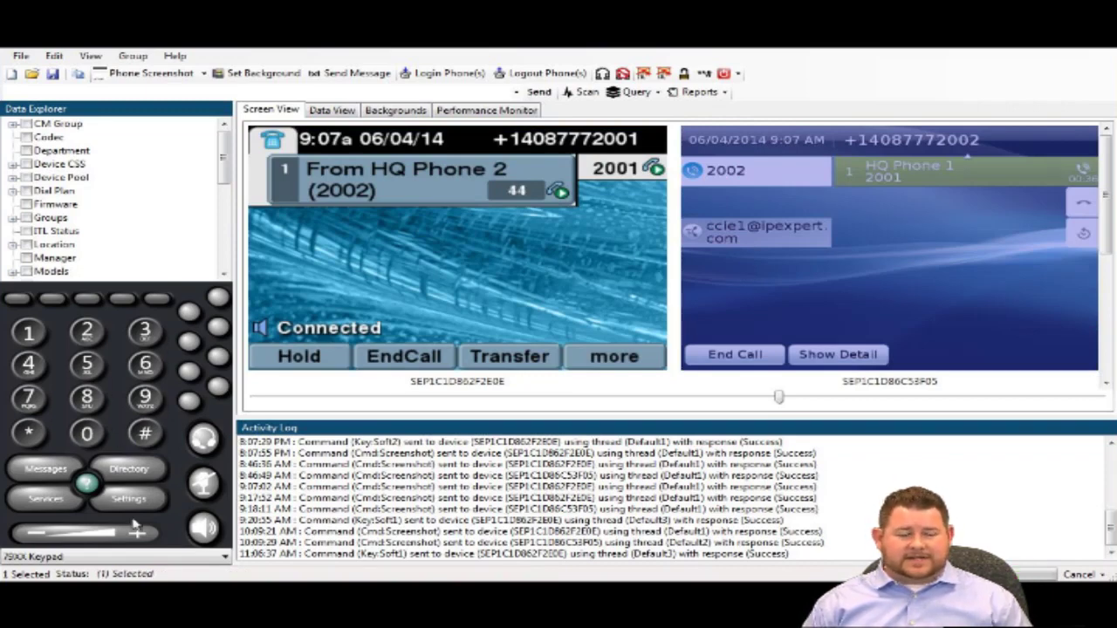
pyautogui.click(131, 556)
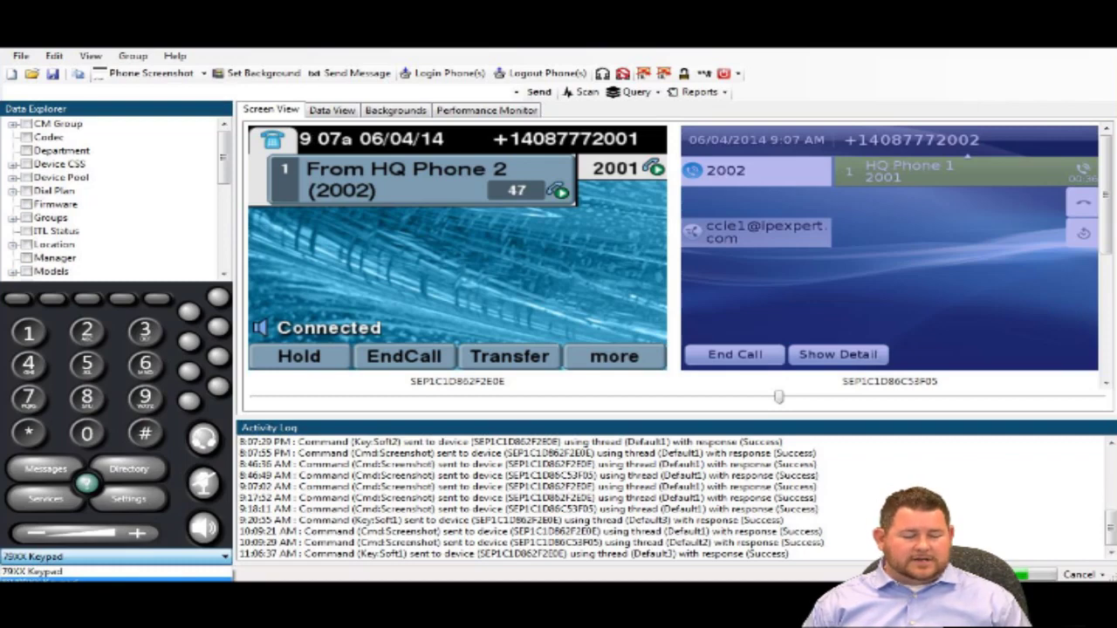
pyautogui.press('Down')
pyautogui.press('Return')
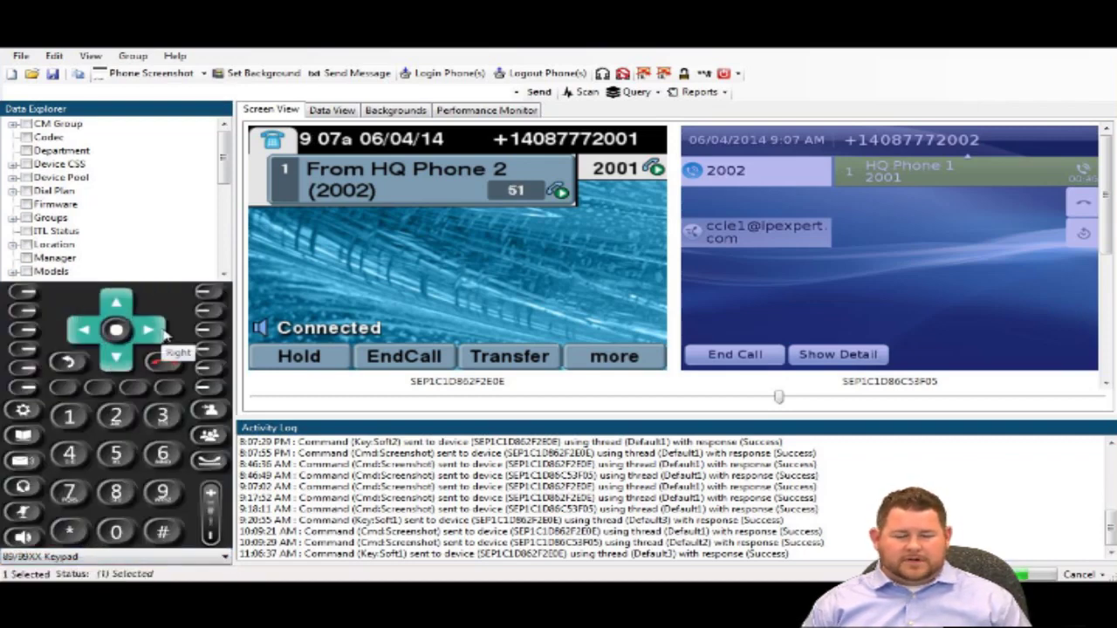
# End the connected call on HQ Phone 2 with SoftKey1.
pyautogui.click(64, 393)
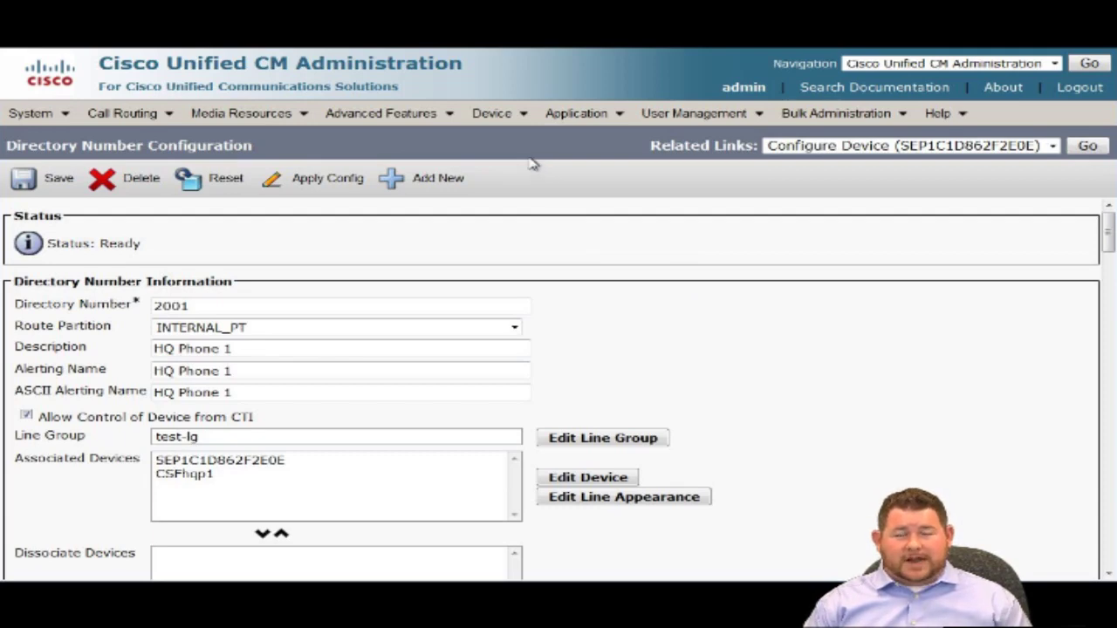
# Pass through the phone list to the End User list showing PVUSER, hqp2 and hqp1.
pyautogui.moveTo(504, 114)
pyautogui.click(544, 207)
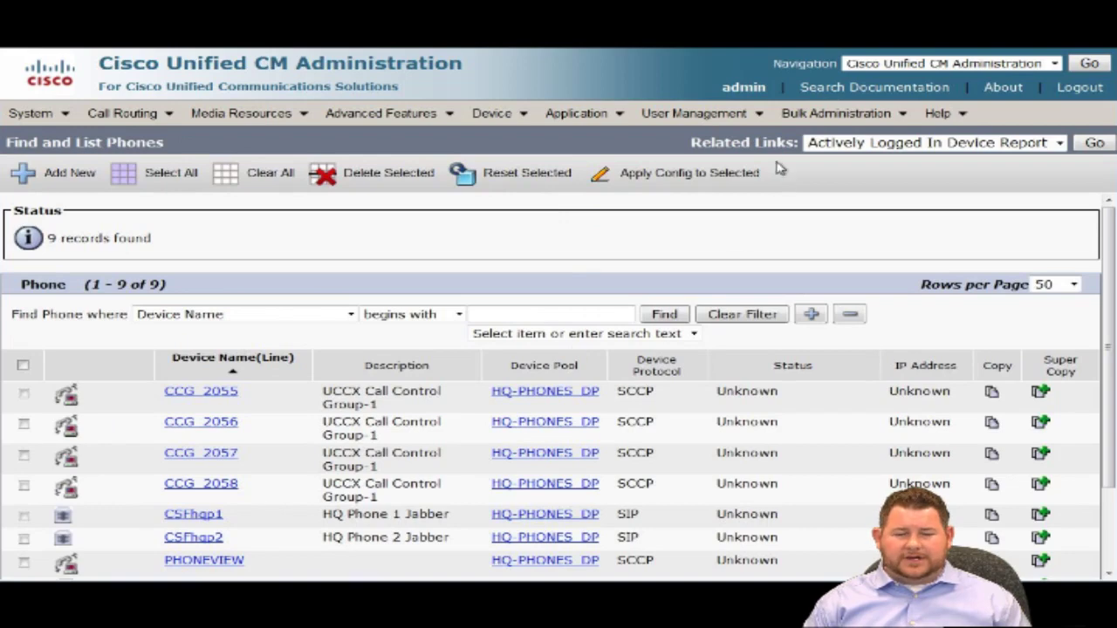
pyautogui.moveTo(723, 122)
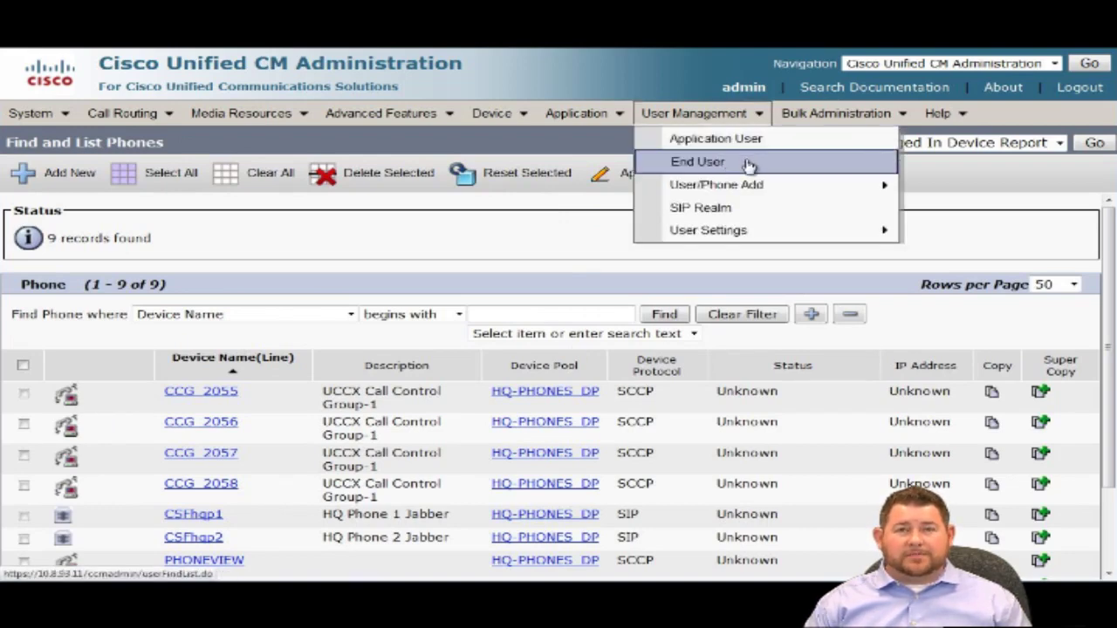
pyautogui.click(749, 165)
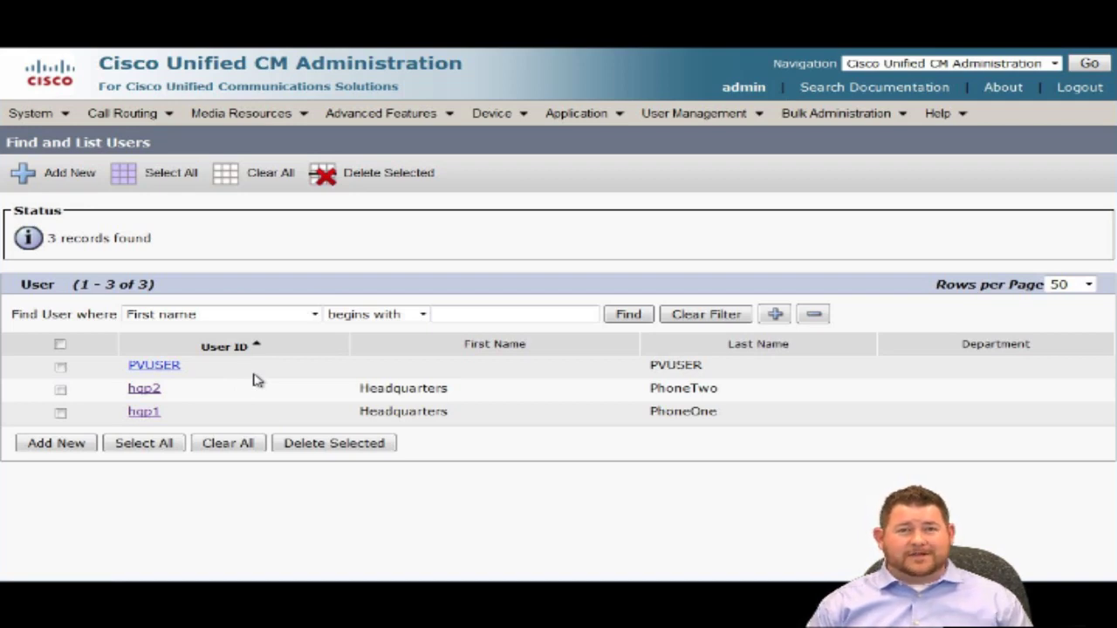
pyautogui.click(148, 391)
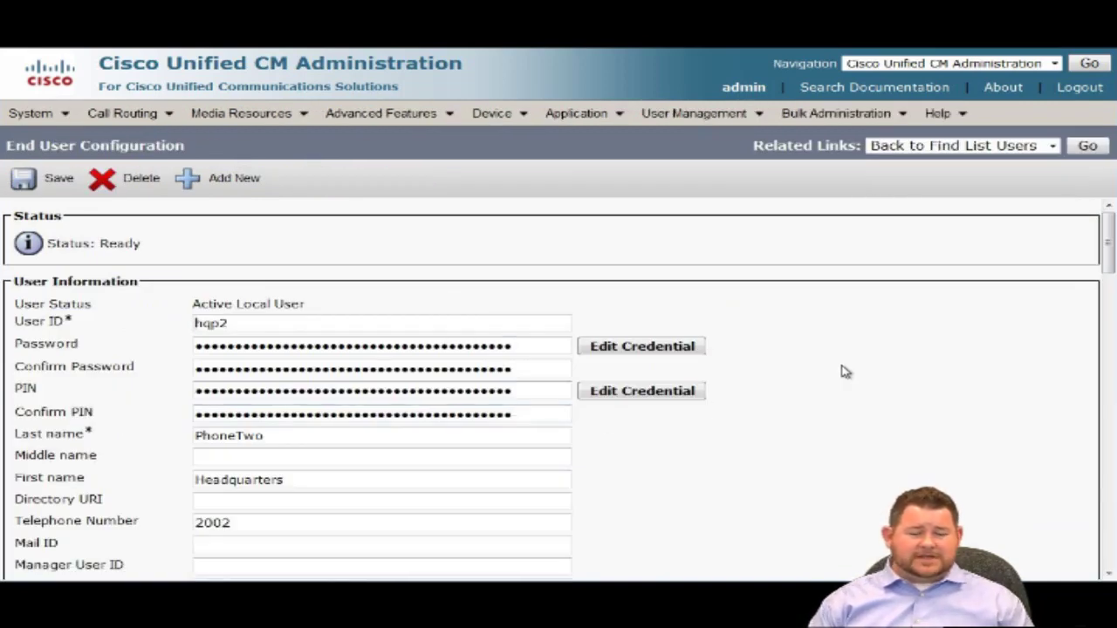
pyautogui.scroll(-2, 844, 372)
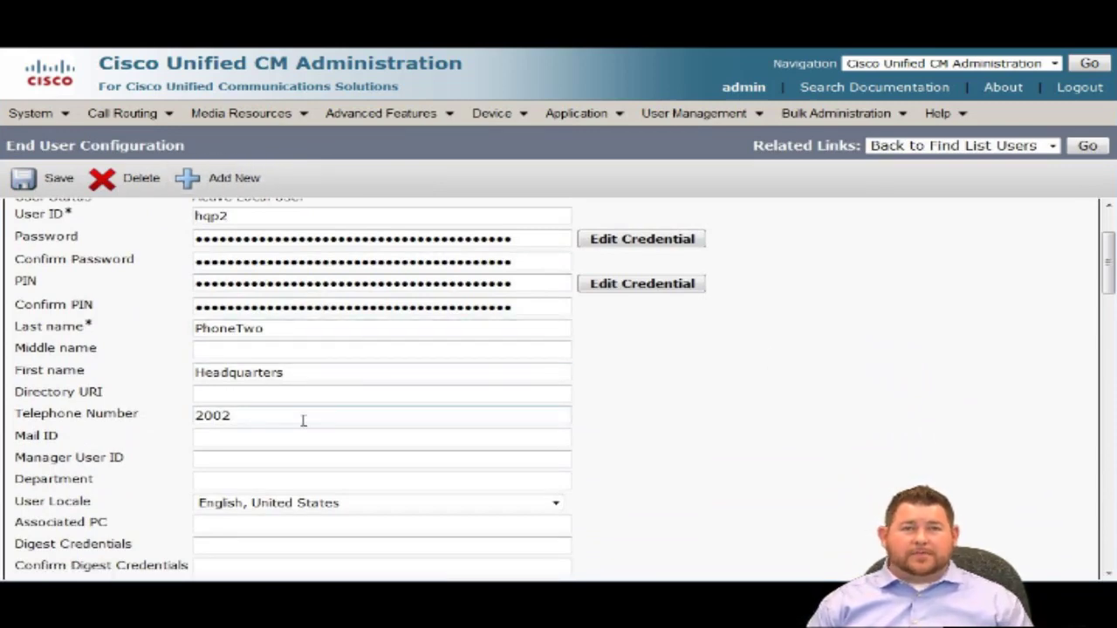
pyautogui.moveTo(16, 394); pyautogui.dragTo(122, 399)
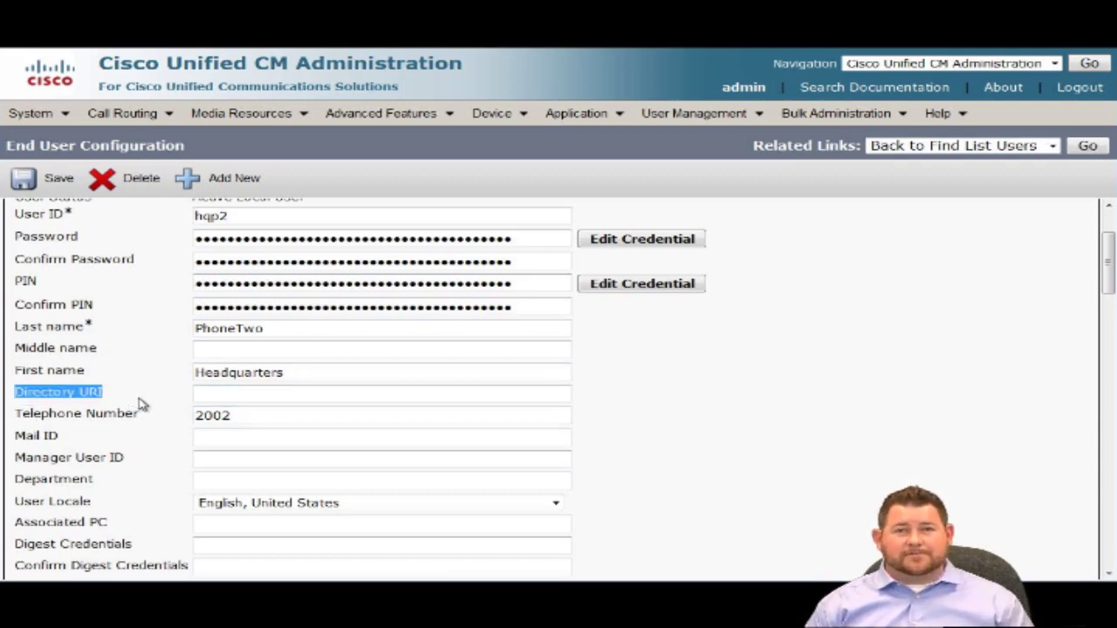
pyautogui.click(218, 394)
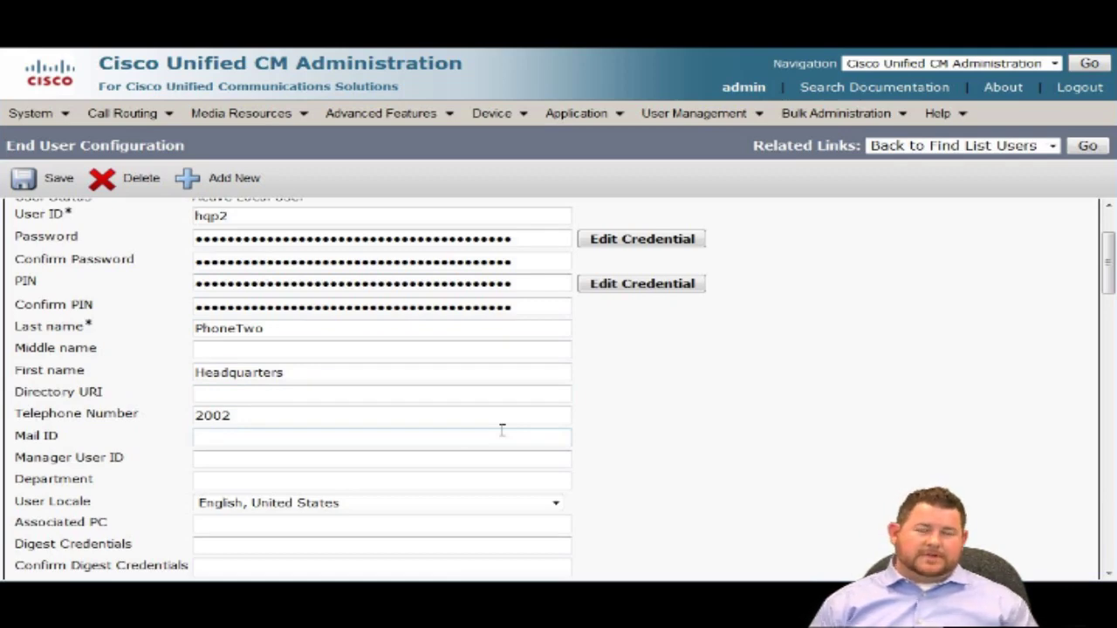
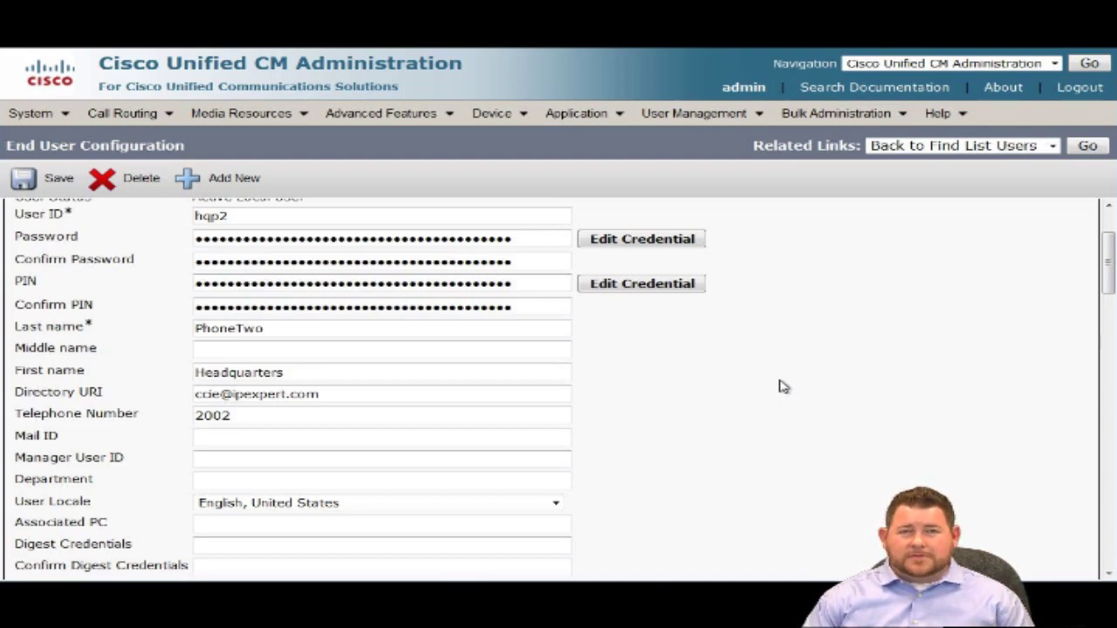
pyautogui.scroll(-5, 781, 387)
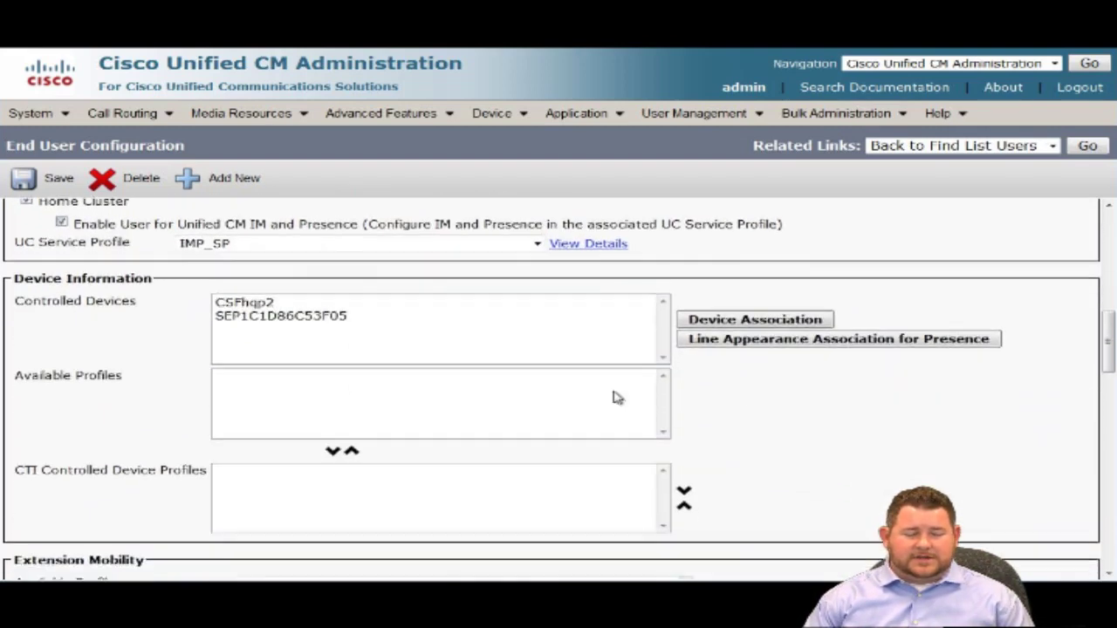
pyautogui.click(260, 323)
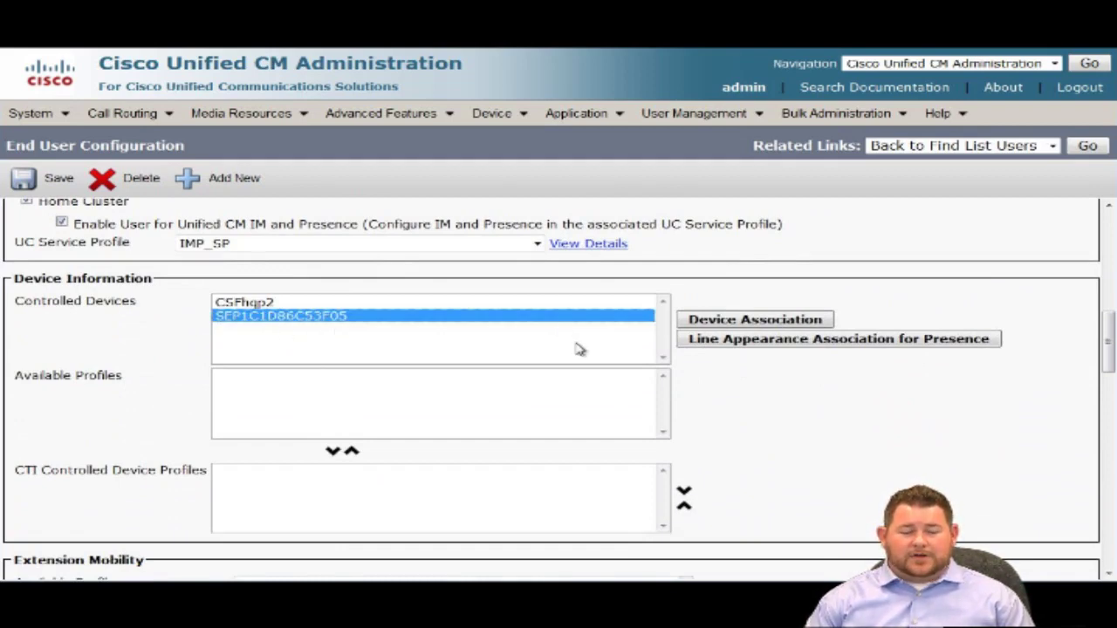
pyautogui.scroll(-10, 579, 347)
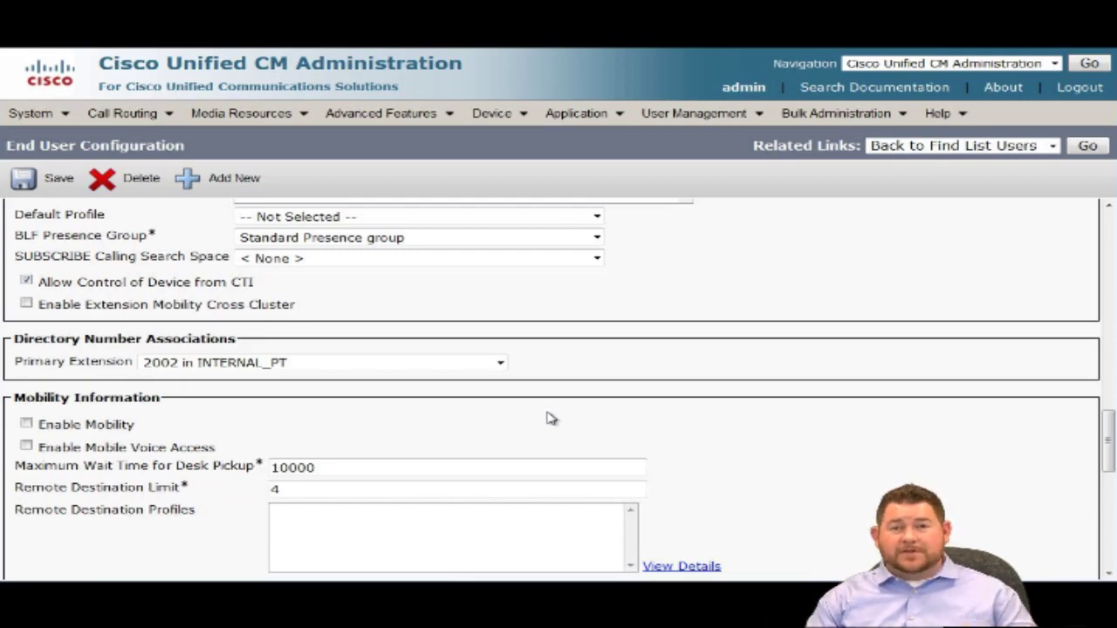
pyautogui.scroll(15, 548, 415)
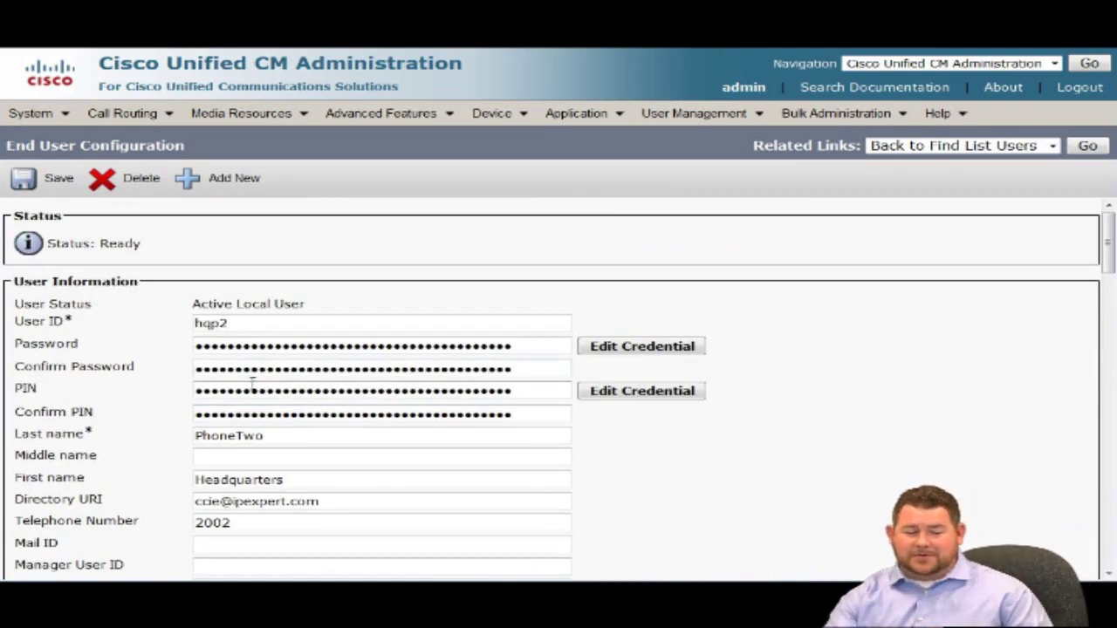
pyautogui.click(223, 502)
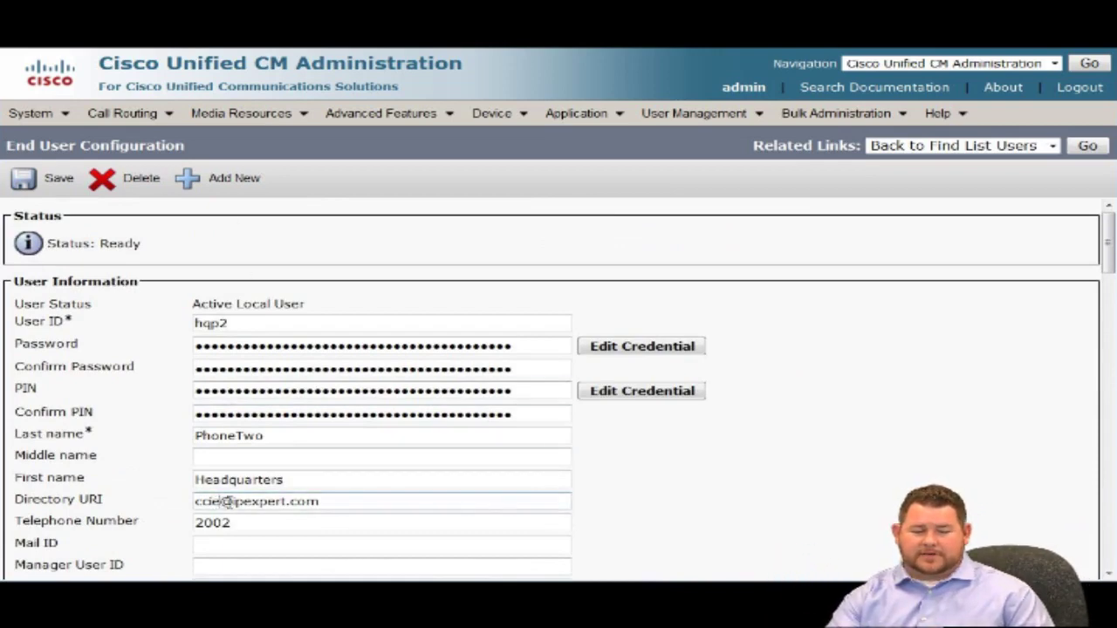
pyautogui.write('7')
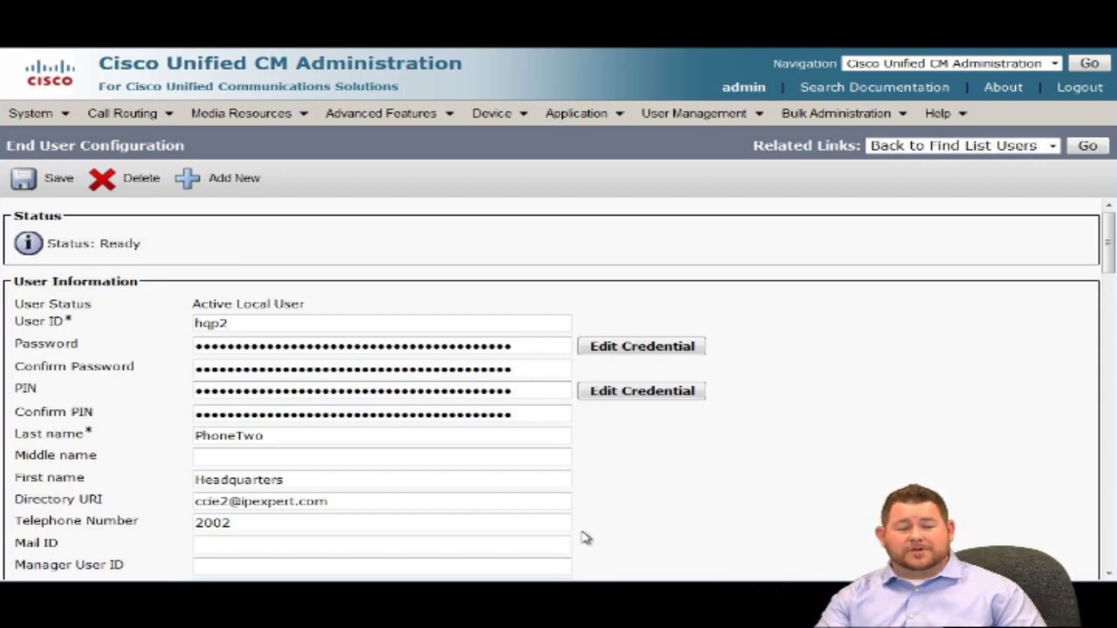
pyautogui.scroll(-3, 584, 536)
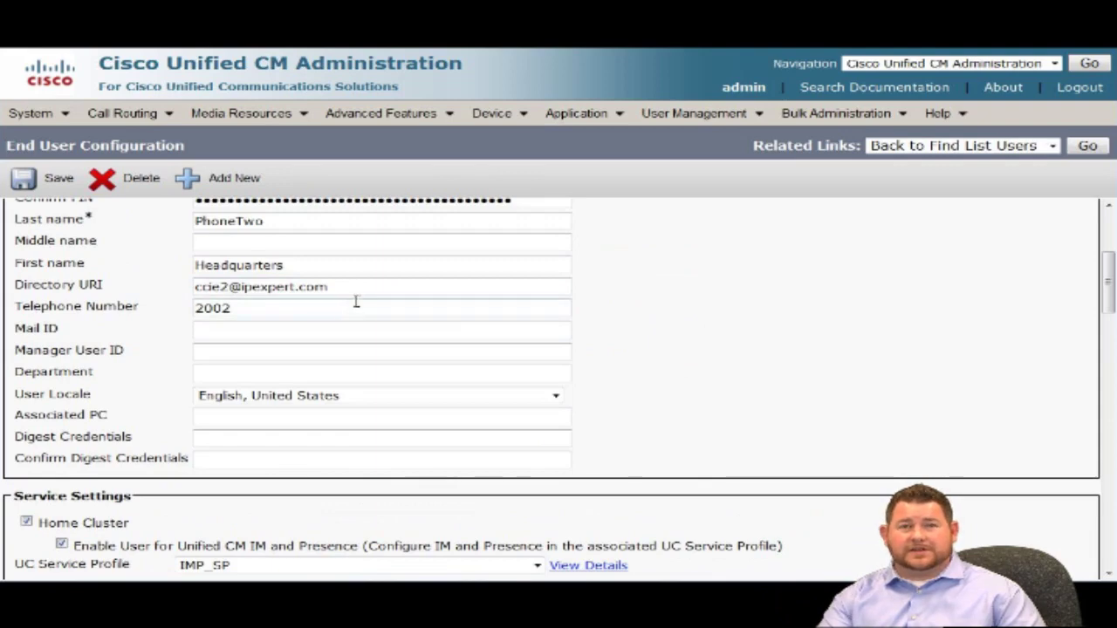
pyautogui.moveTo(358, 288); pyautogui.dragTo(185, 286)
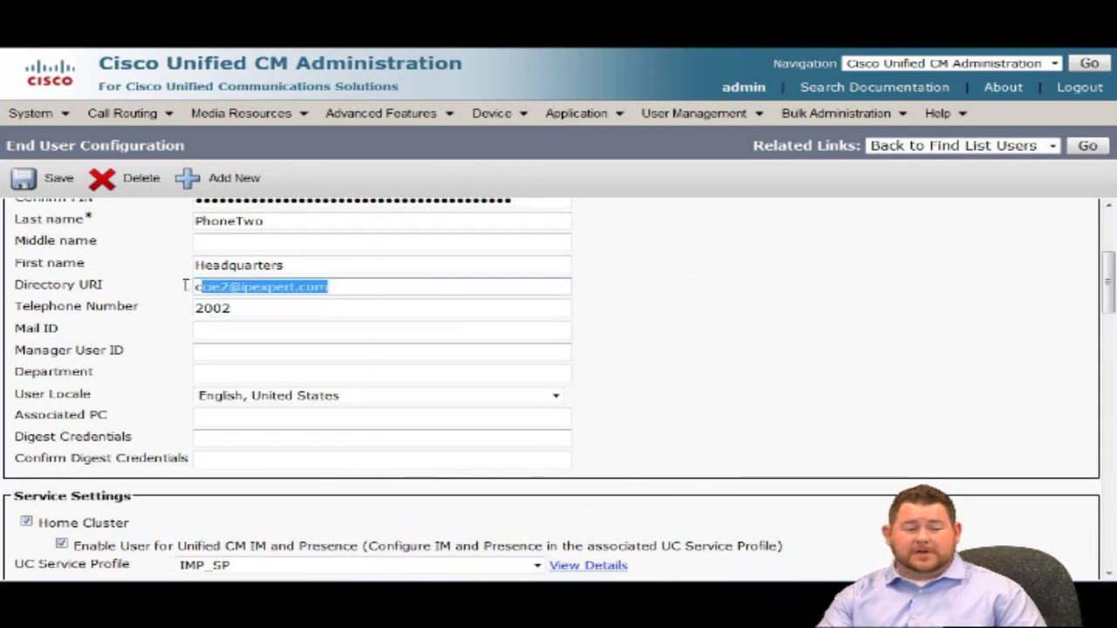
pyautogui.click(756, 346)
pyautogui.scroll(-10, 752, 351)
pyautogui.scroll(-3, 747, 355)
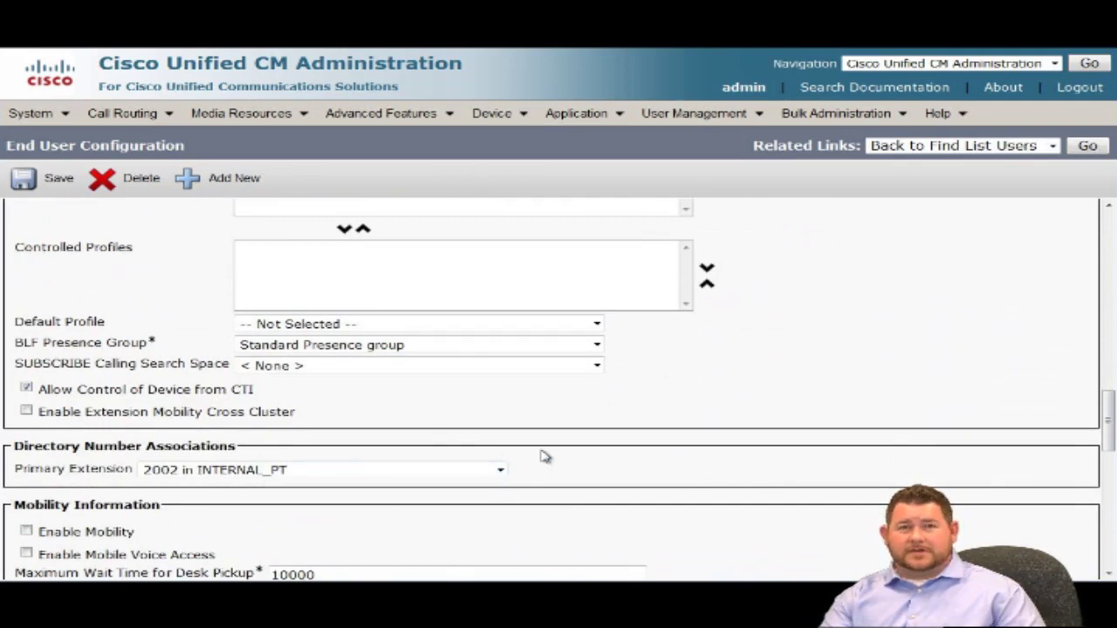
pyautogui.click(26, 182)
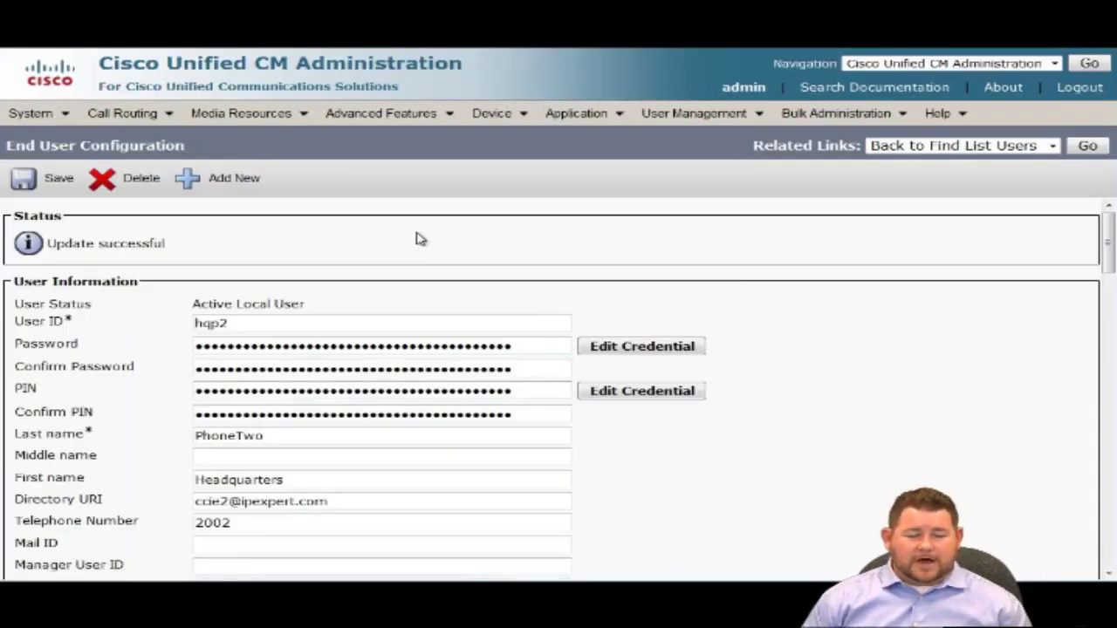
pyautogui.moveTo(503, 129)
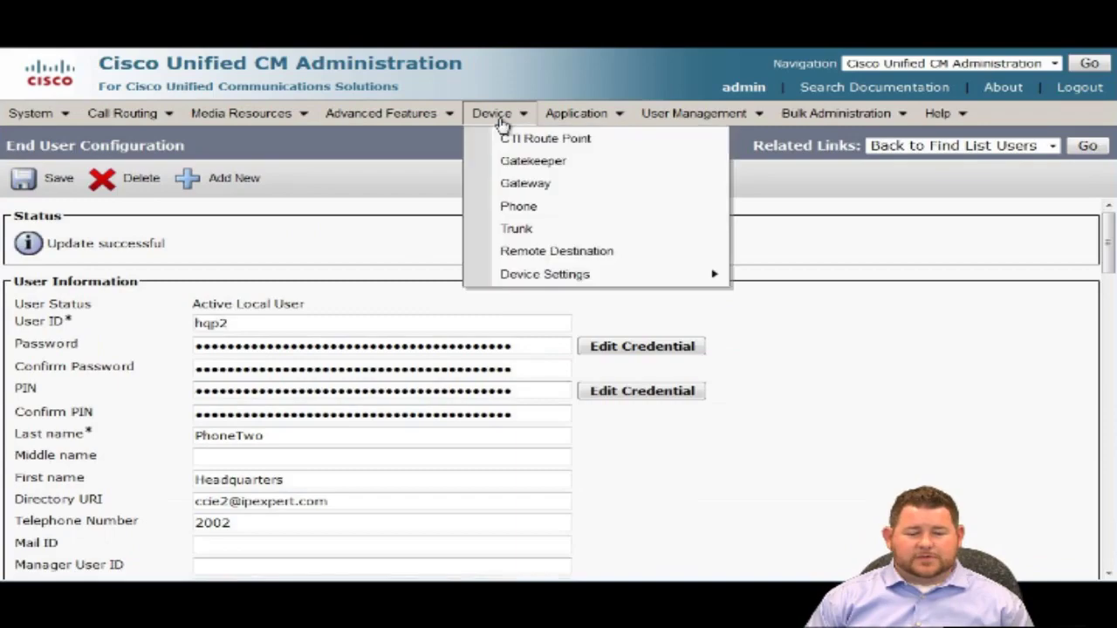
pyautogui.click(521, 210)
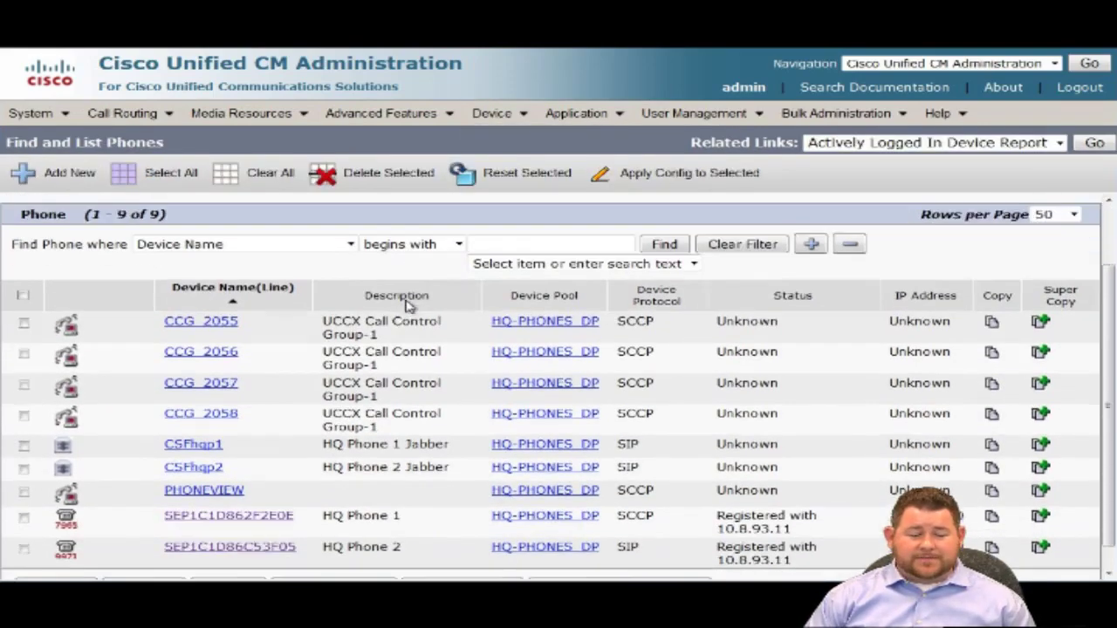
pyautogui.scroll(-1, 407, 303)
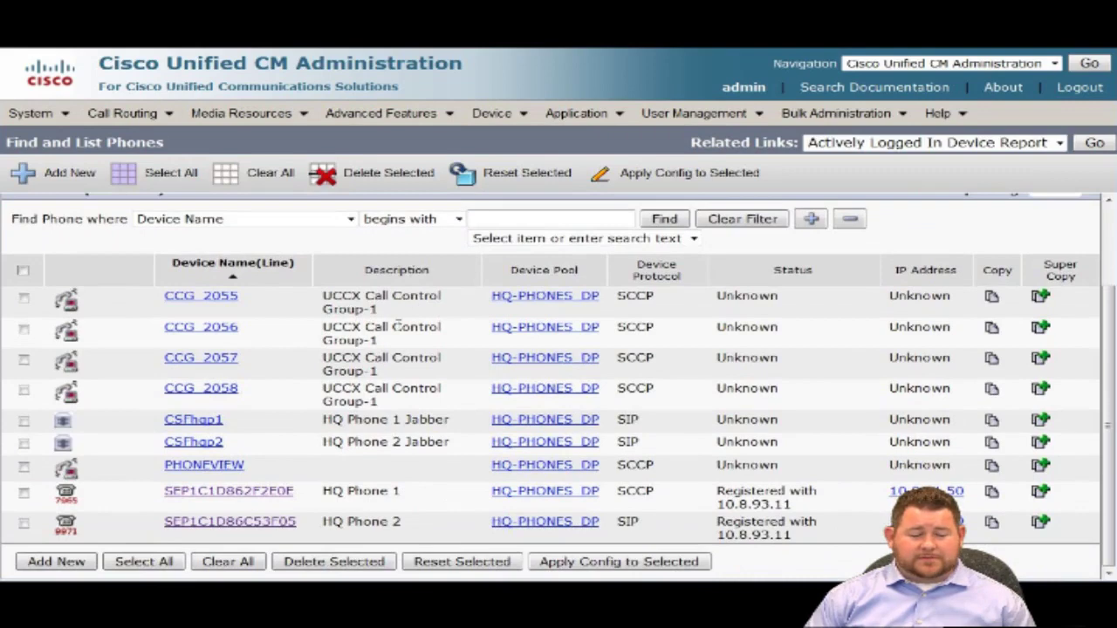
pyautogui.click(250, 523)
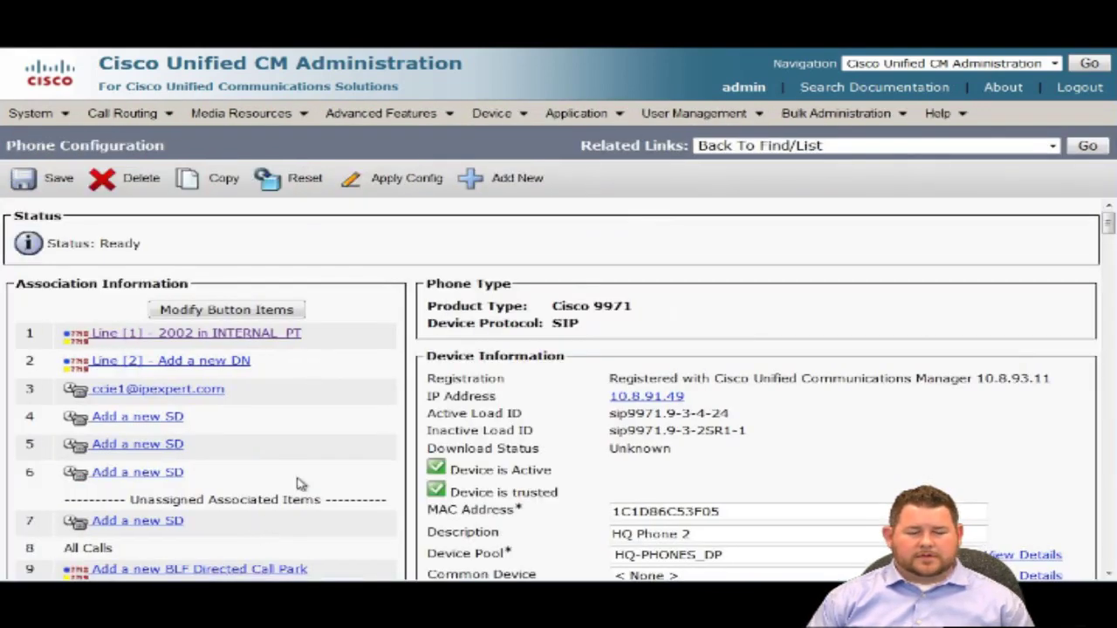
pyautogui.click(274, 337)
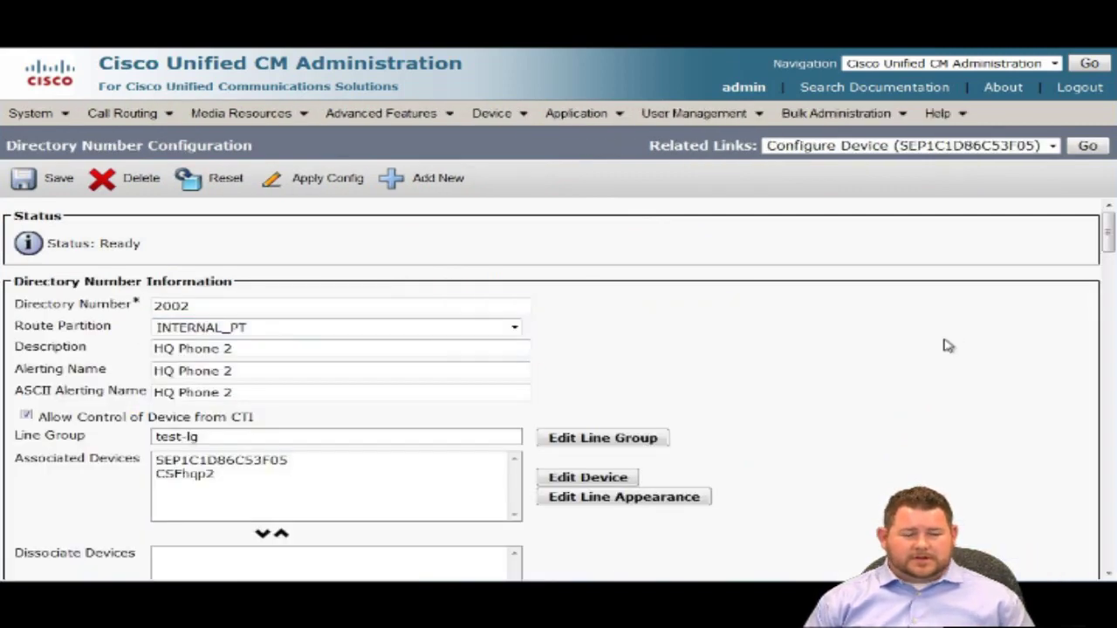
pyautogui.scroll(-3, 923, 339)
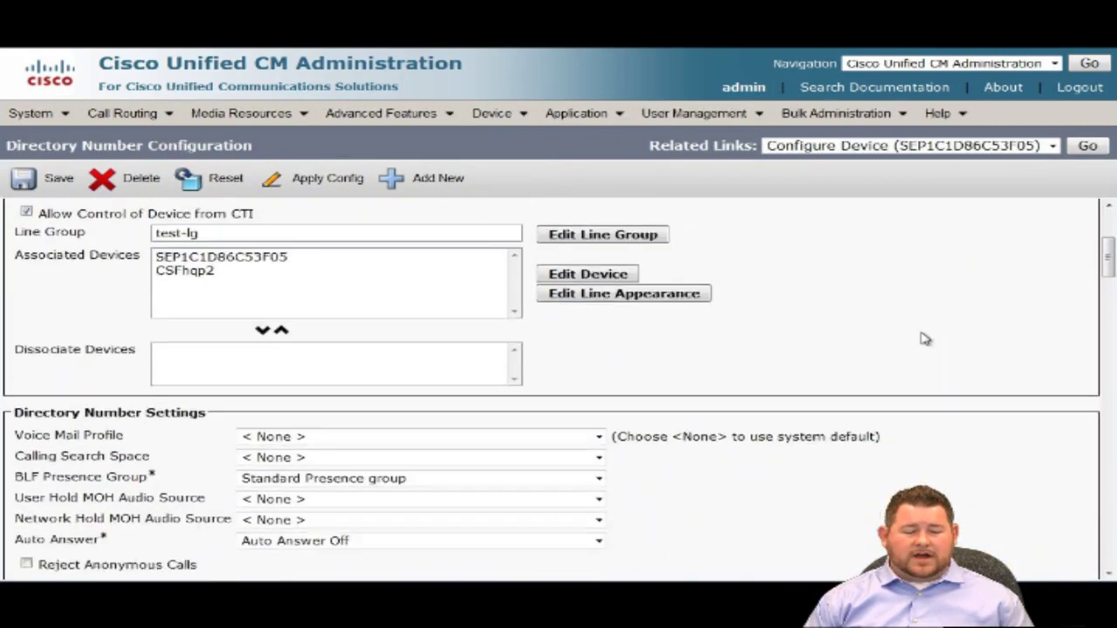
pyautogui.scroll(-2, 925, 338)
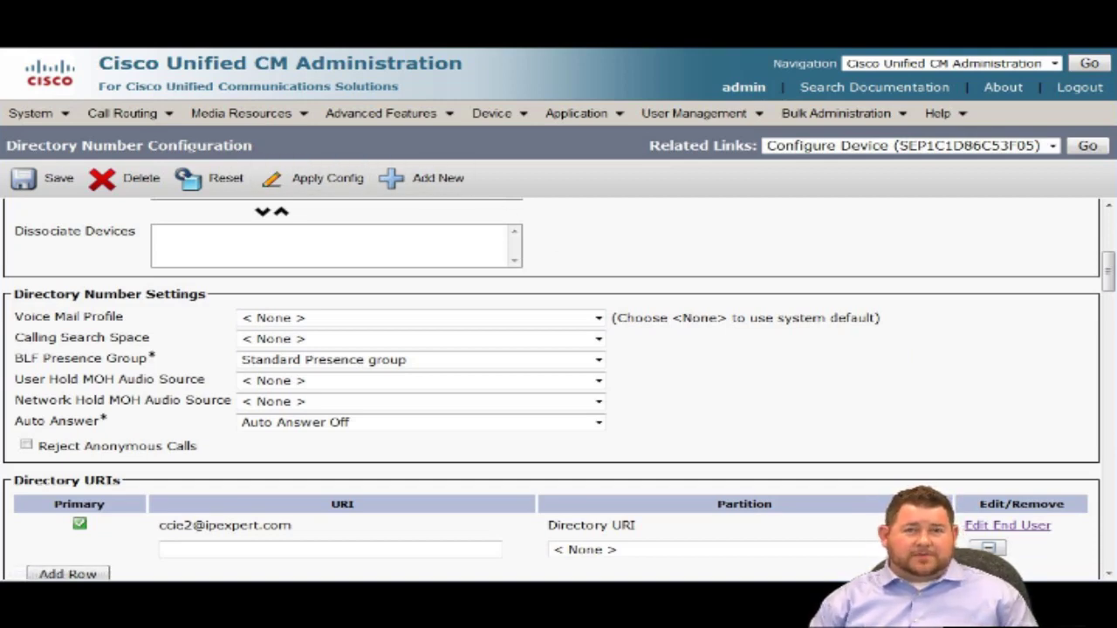
# Find and open the PHONE_CSS calling search space.
pyautogui.click(157, 115)
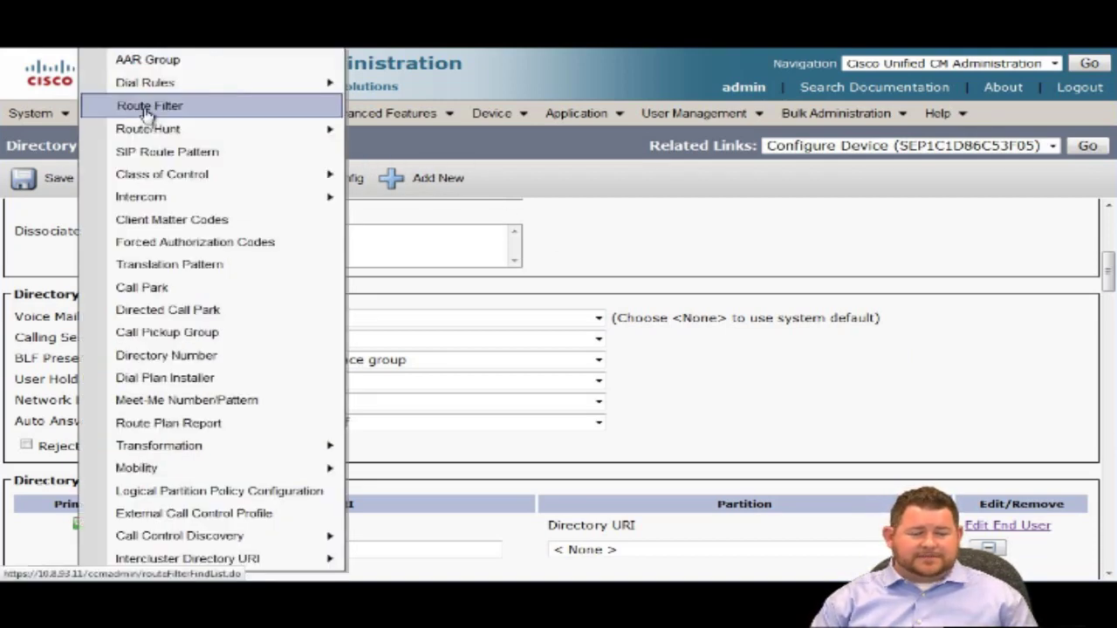
pyautogui.moveTo(225, 179)
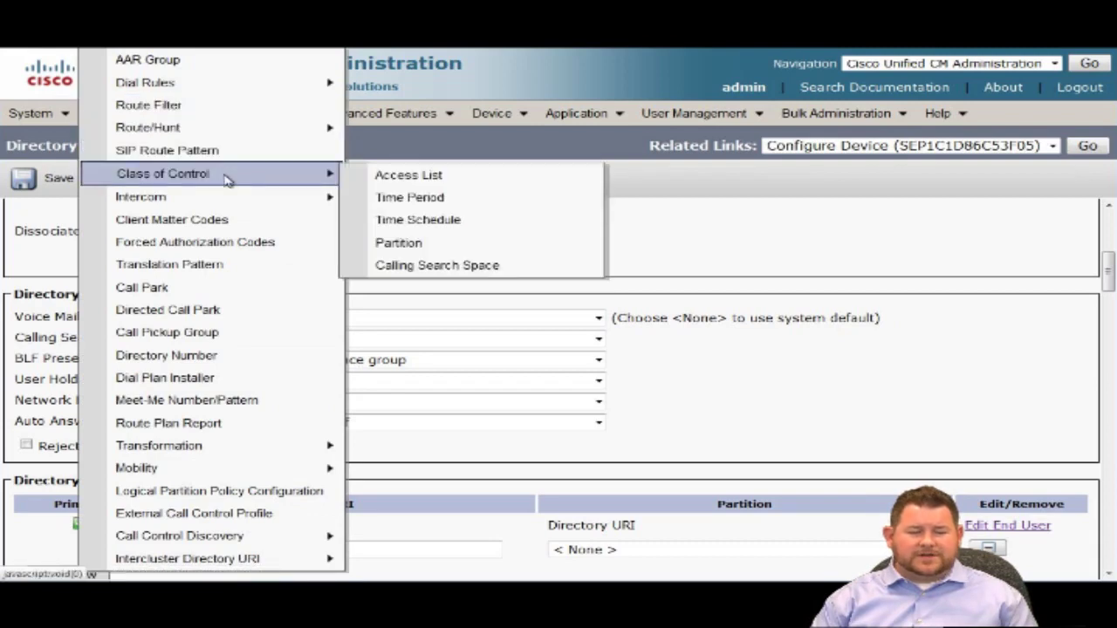
pyautogui.click(521, 272)
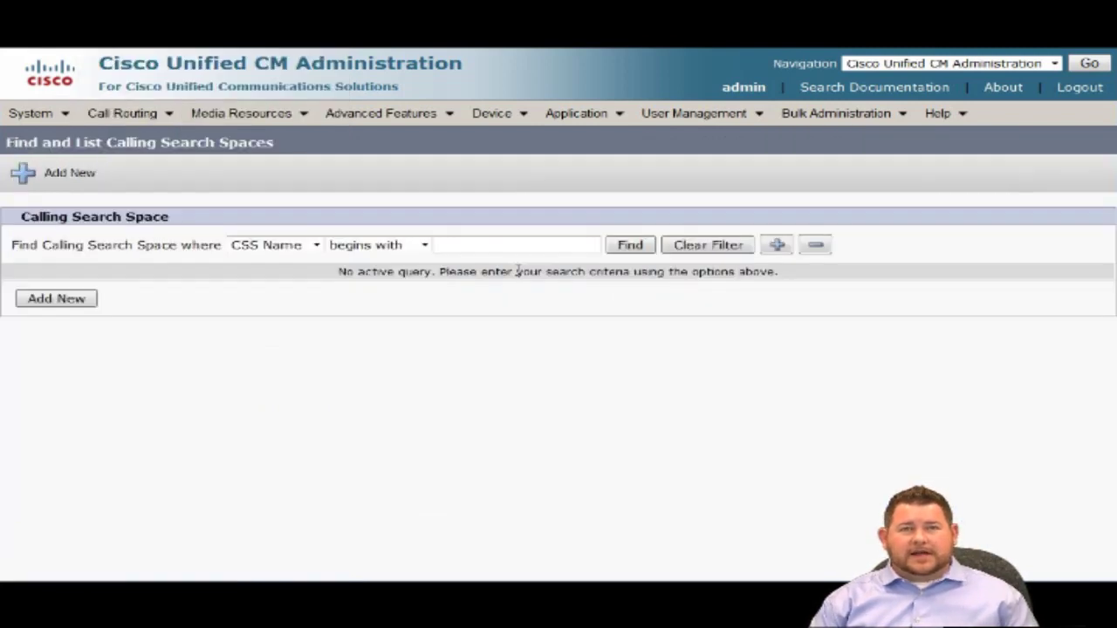
pyautogui.click(618, 253)
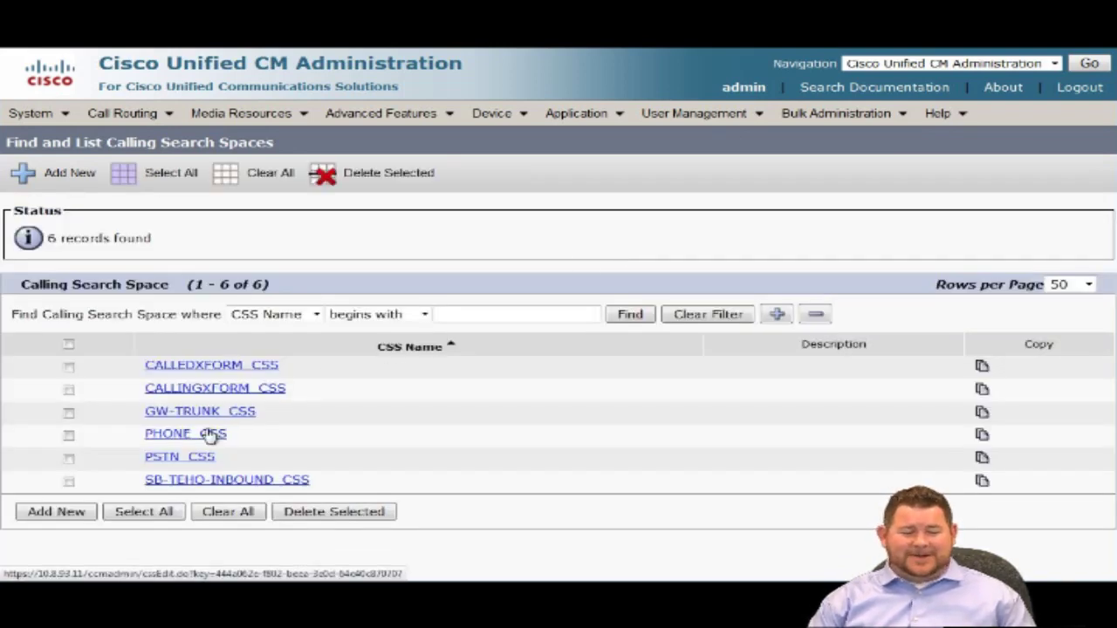
pyautogui.click(185, 434)
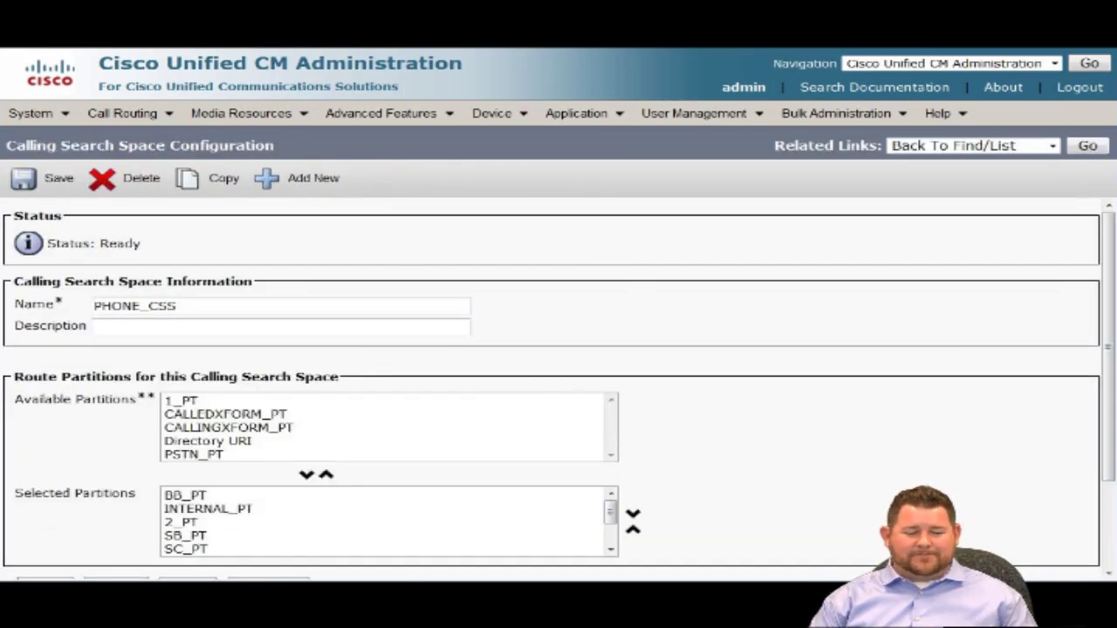
# Inspect PHONE_CSS partitions: INTERNAL_PT selected, Directory URI still available.
pyautogui.click(250, 510)
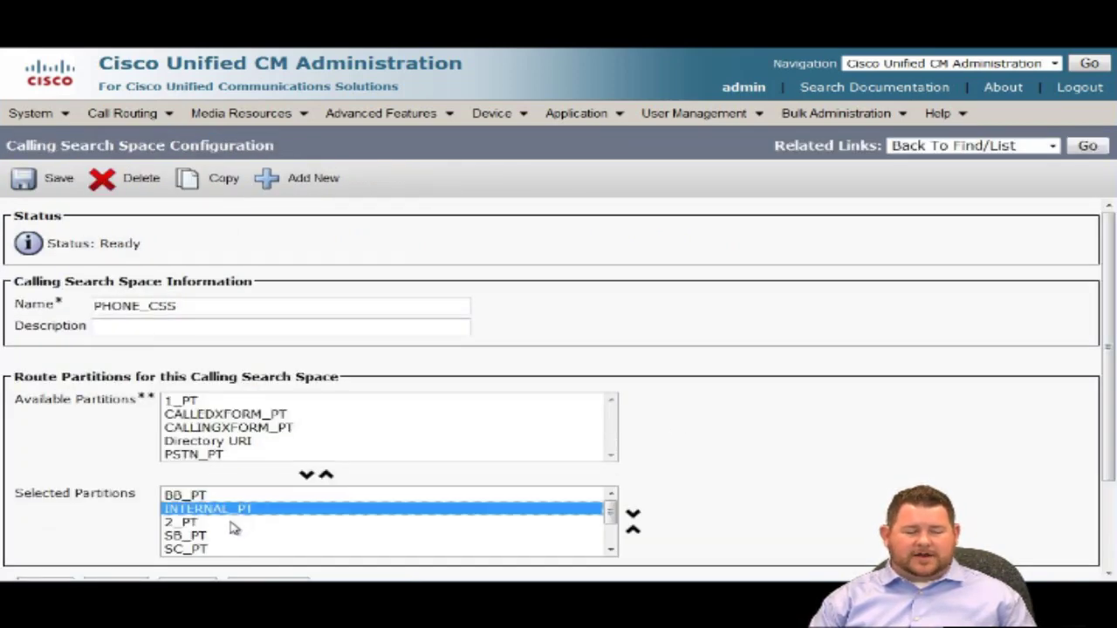
pyautogui.scroll(-1, 232, 528)
pyautogui.scroll(1, 232, 529)
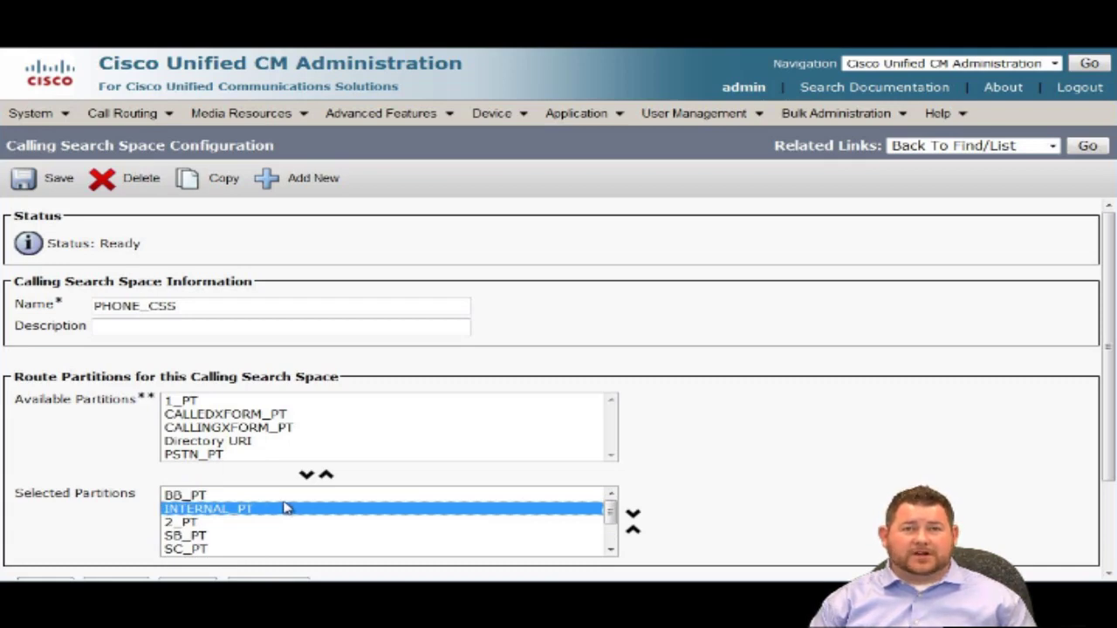
pyautogui.click(273, 445)
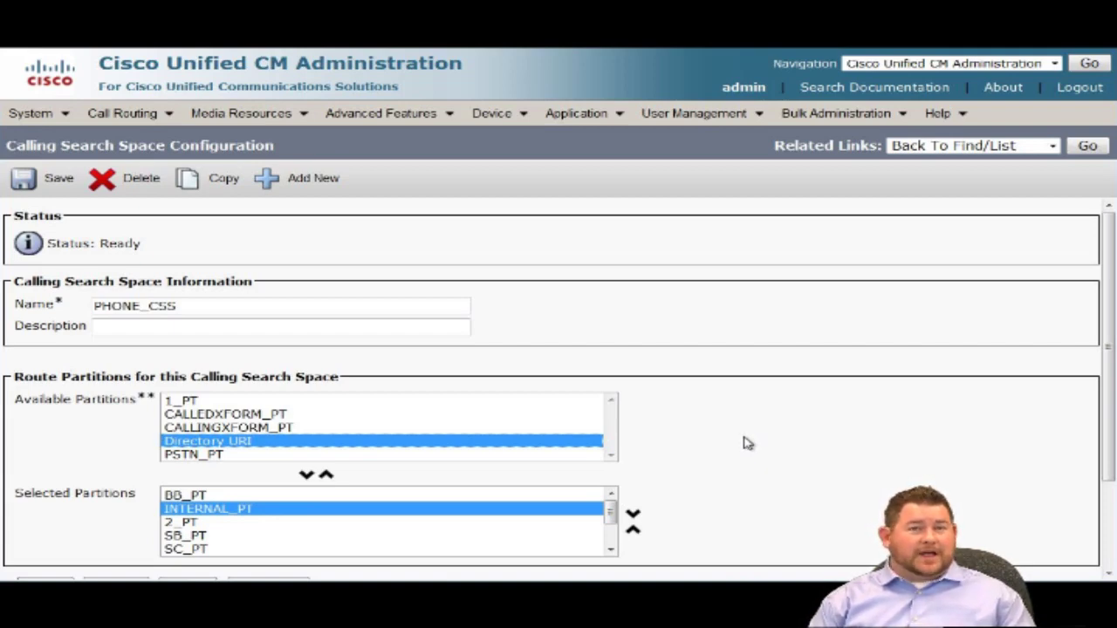
# Confirm the Directory URI Alias Partition enterprise parameter is INTERNAL_PT.
pyautogui.click(33, 114)
pyautogui.click(149, 398)
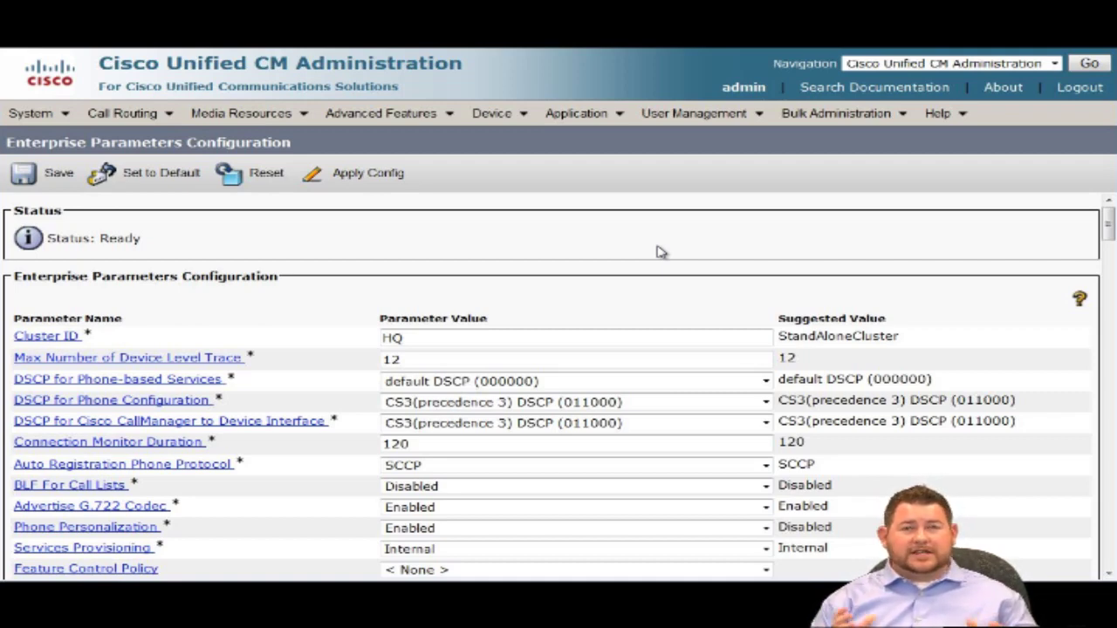
pyautogui.scroll(-10, 660, 253)
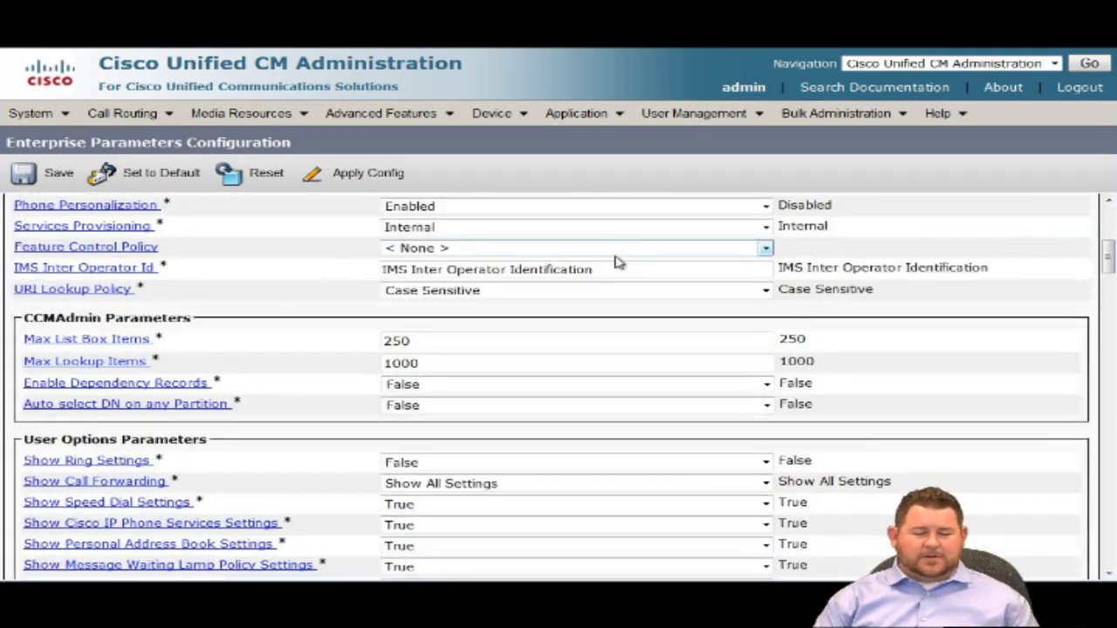
pyautogui.scroll(-2, 615, 266)
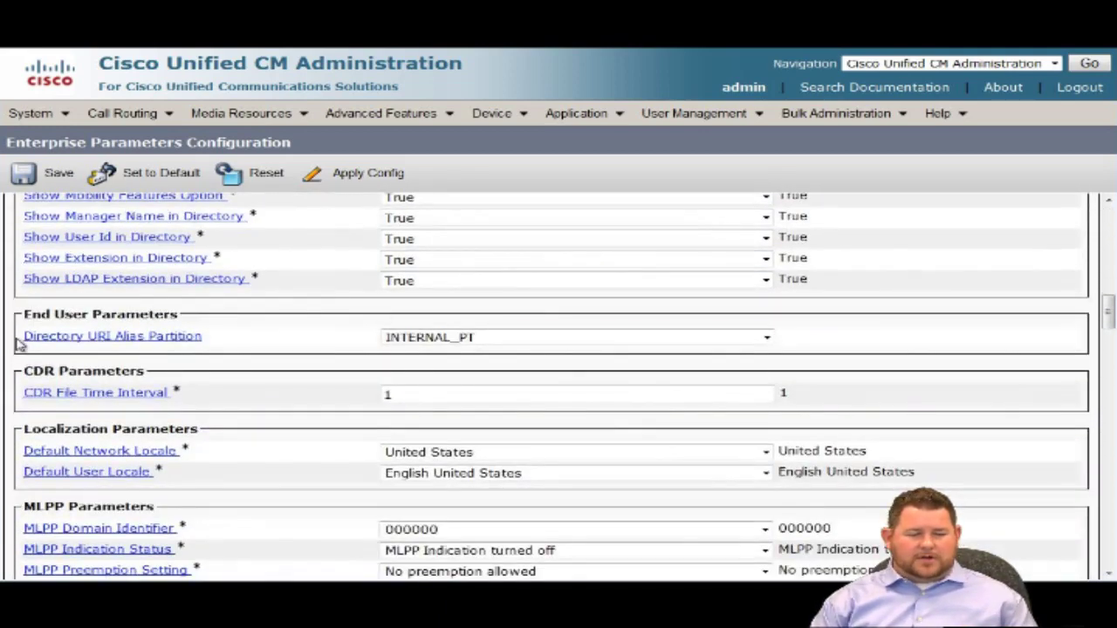
pyautogui.moveTo(20, 349); pyautogui.dragTo(230, 349)
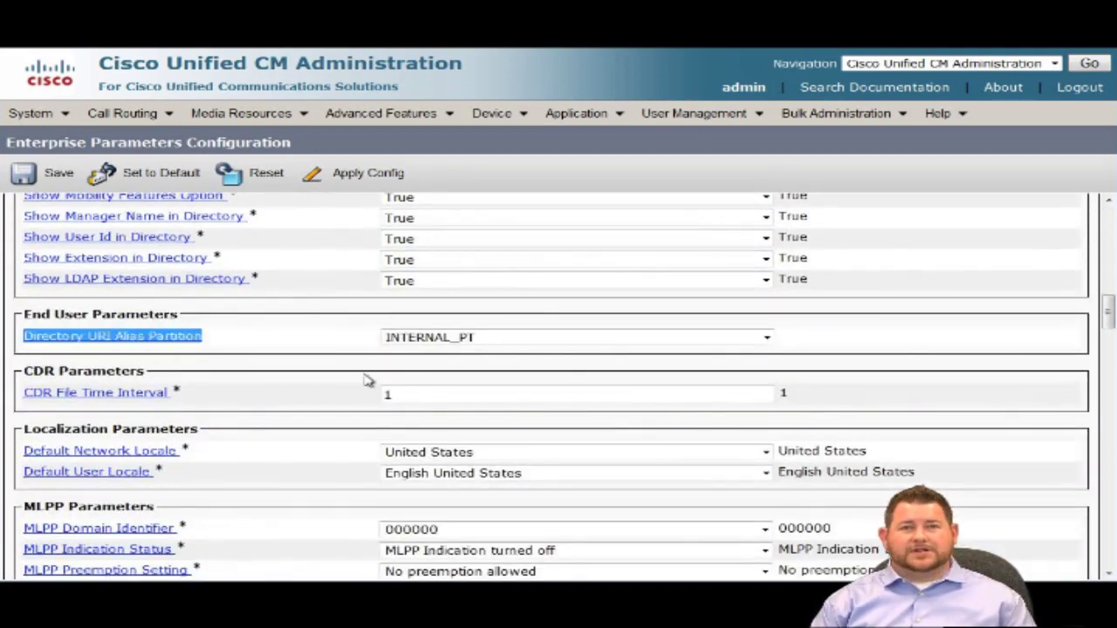
pyautogui.click(492, 361)
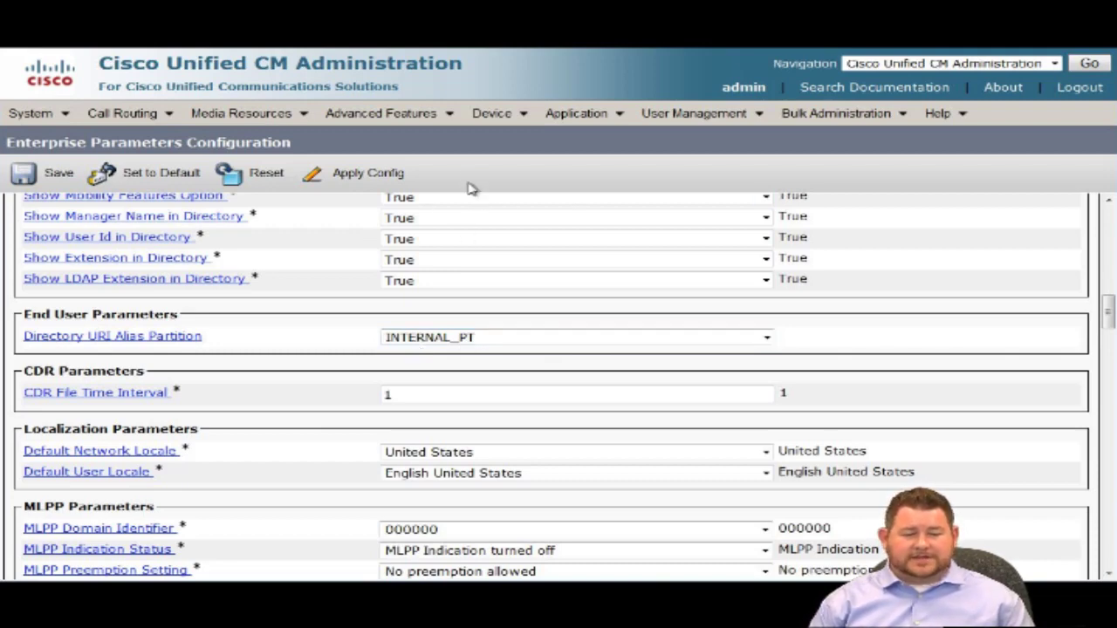
pyautogui.moveTo(503, 125)
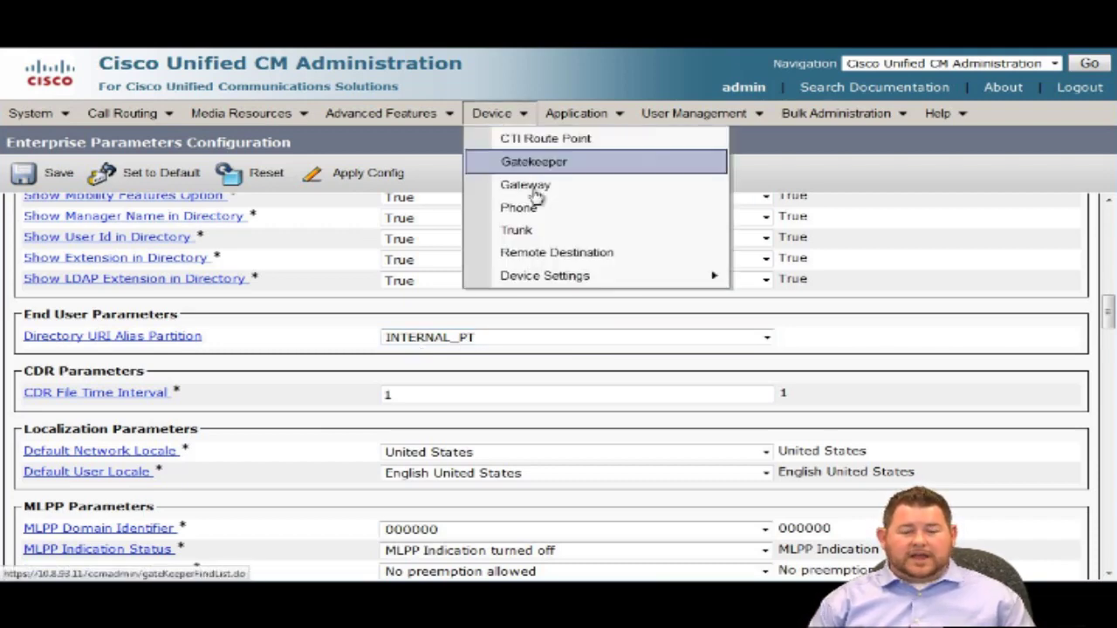
pyautogui.click(542, 215)
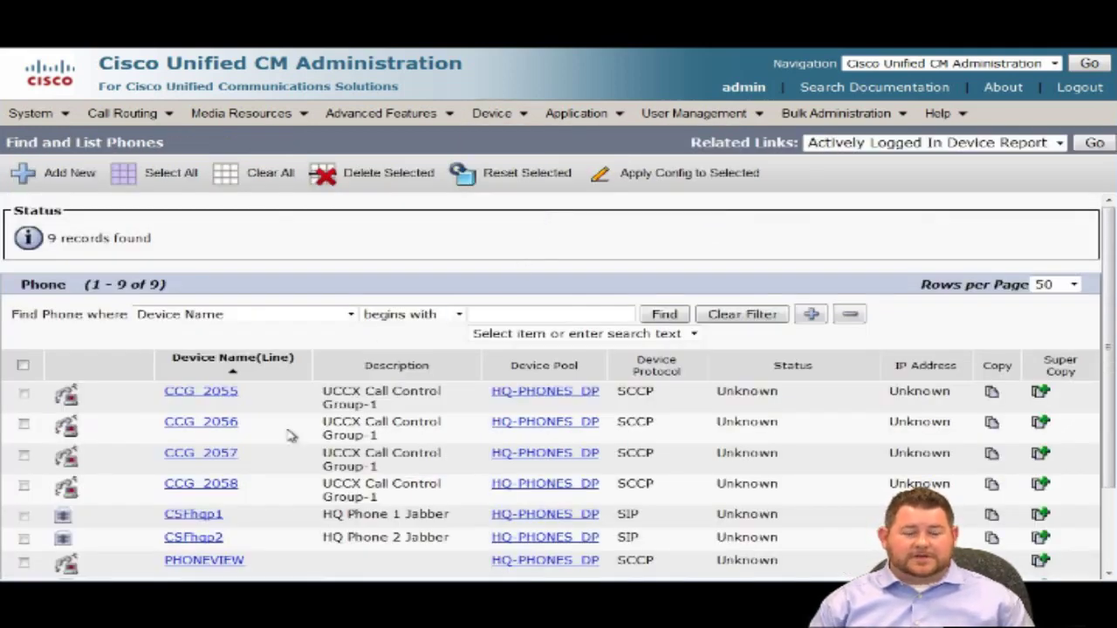
pyautogui.scroll(-2, 294, 451)
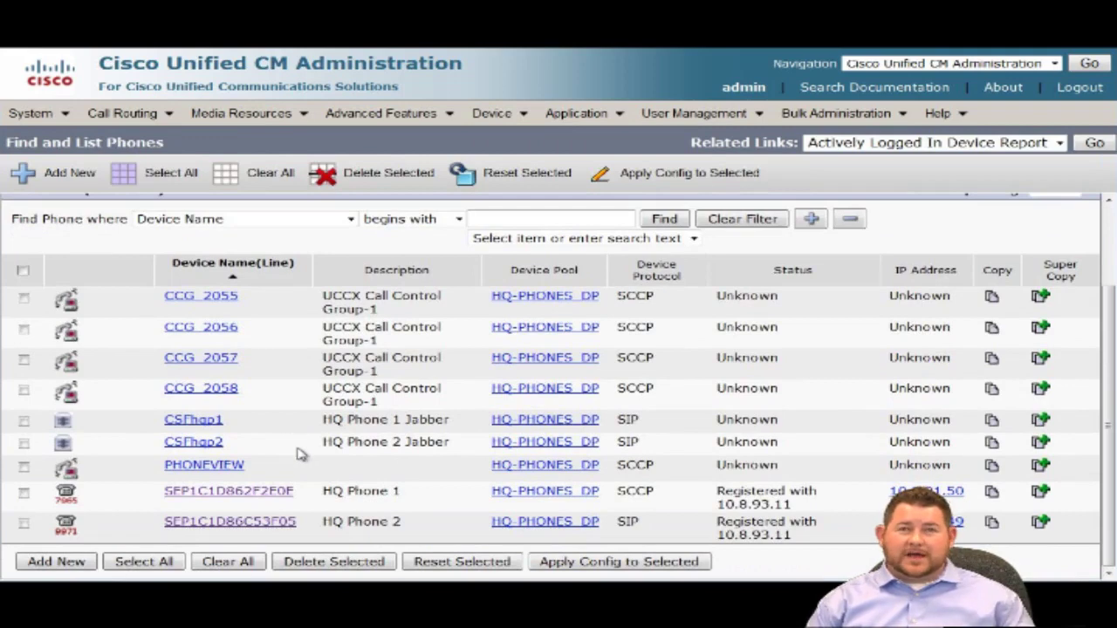
pyautogui.click(272, 497)
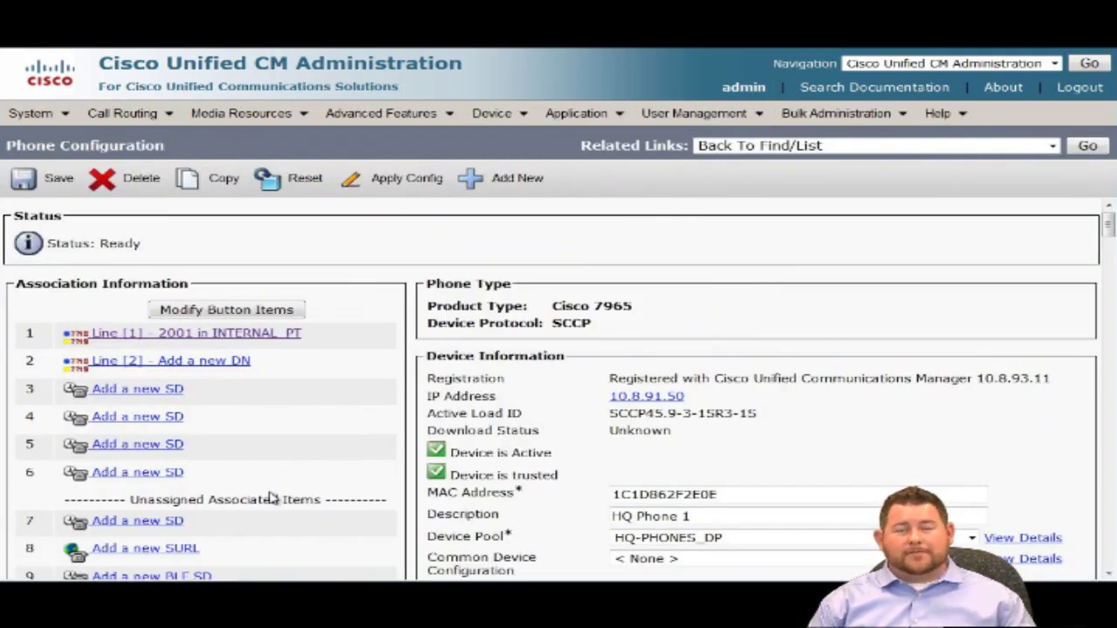
pyautogui.click(109, 389)
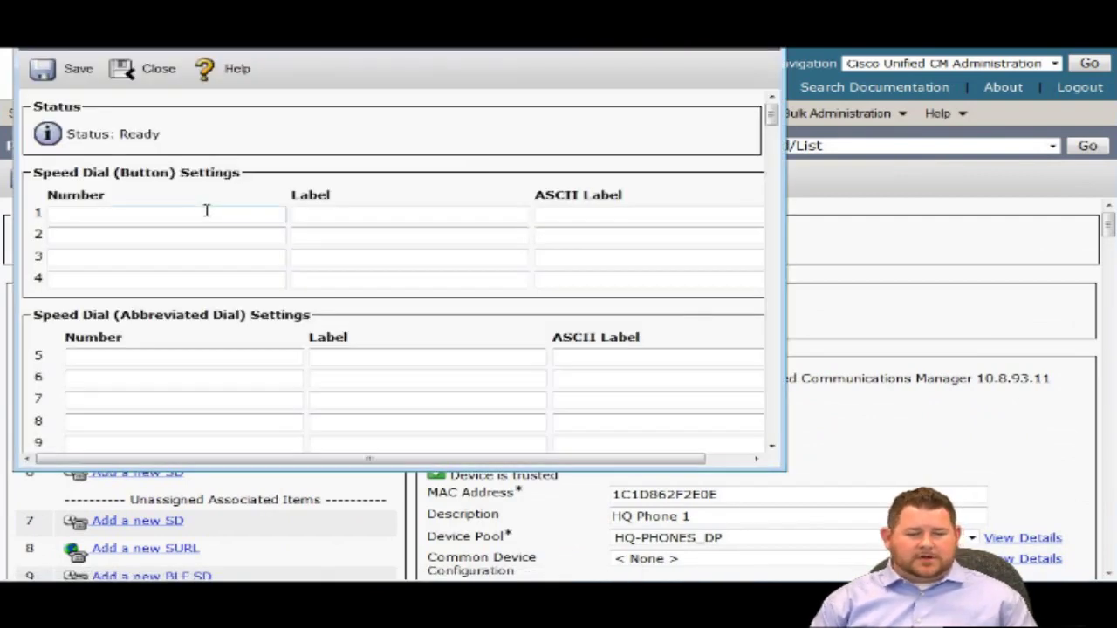
pyautogui.click(206, 210)
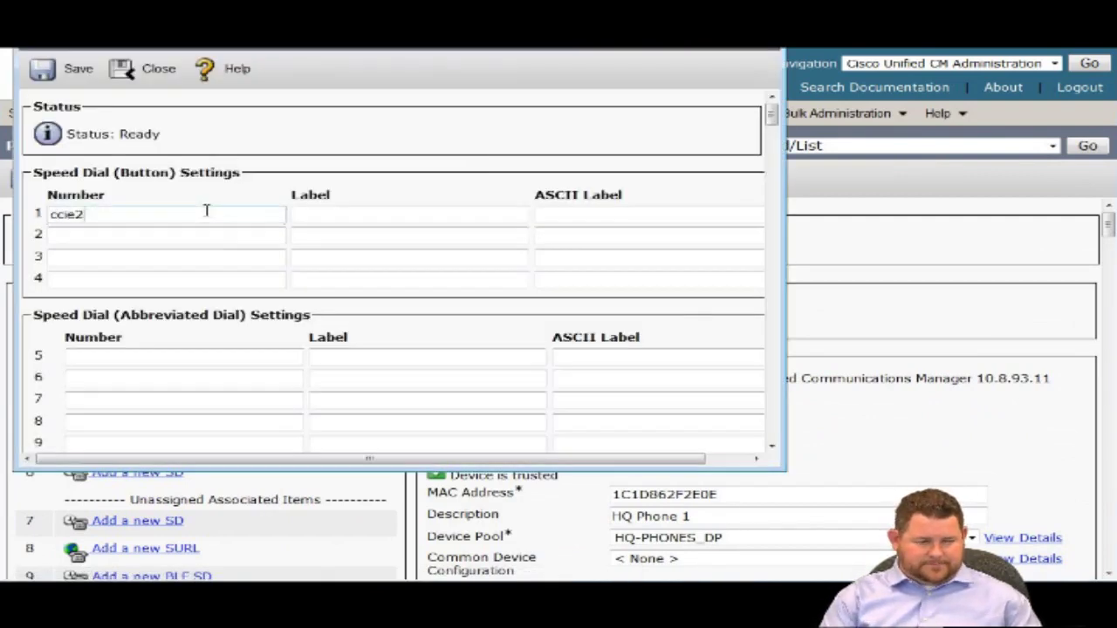
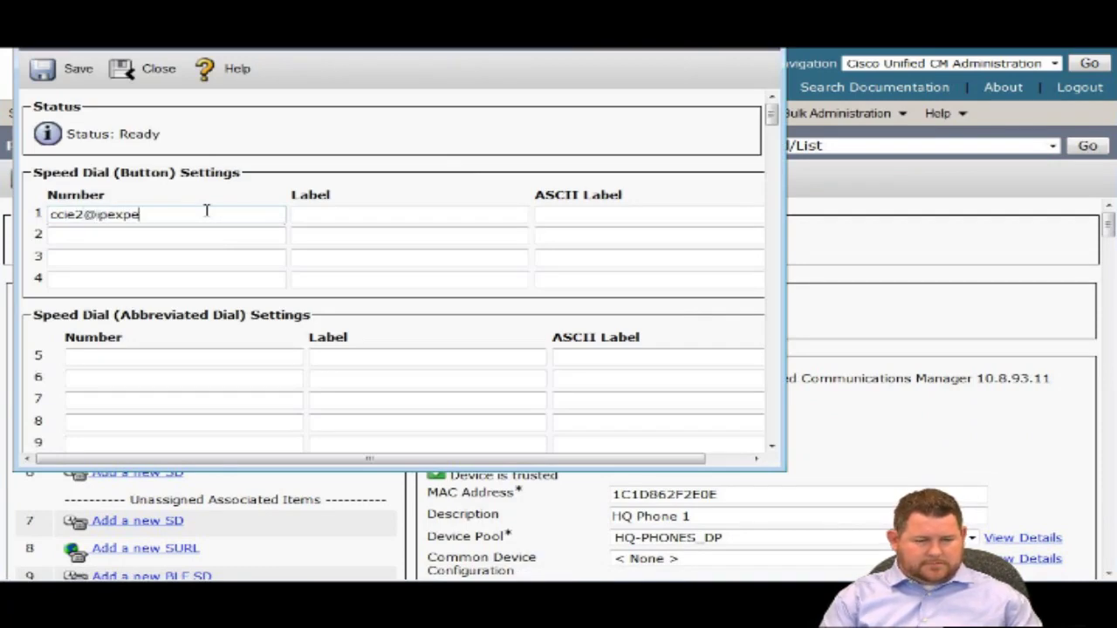
# Copy the URI into the speed dial label and ASCII label, then save.
pyautogui.hotkey('ctrl', 'a')
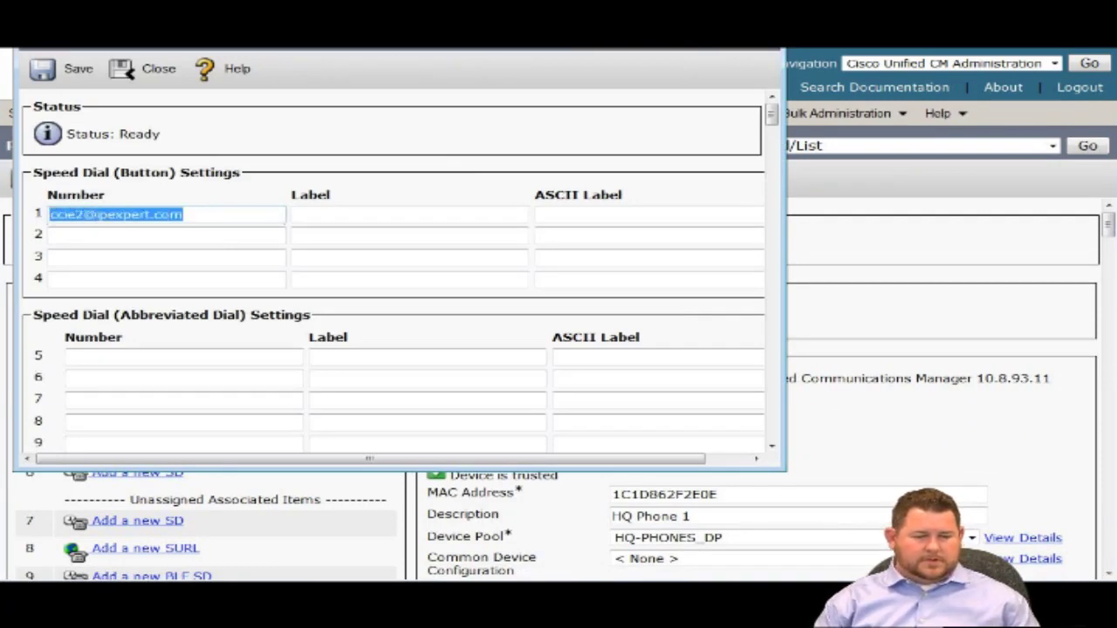
pyautogui.hotkey('ctrl', 'c')
pyautogui.click(312, 215)
pyautogui.hotkey('ctrl', 'v')
pyautogui.press('Tab')
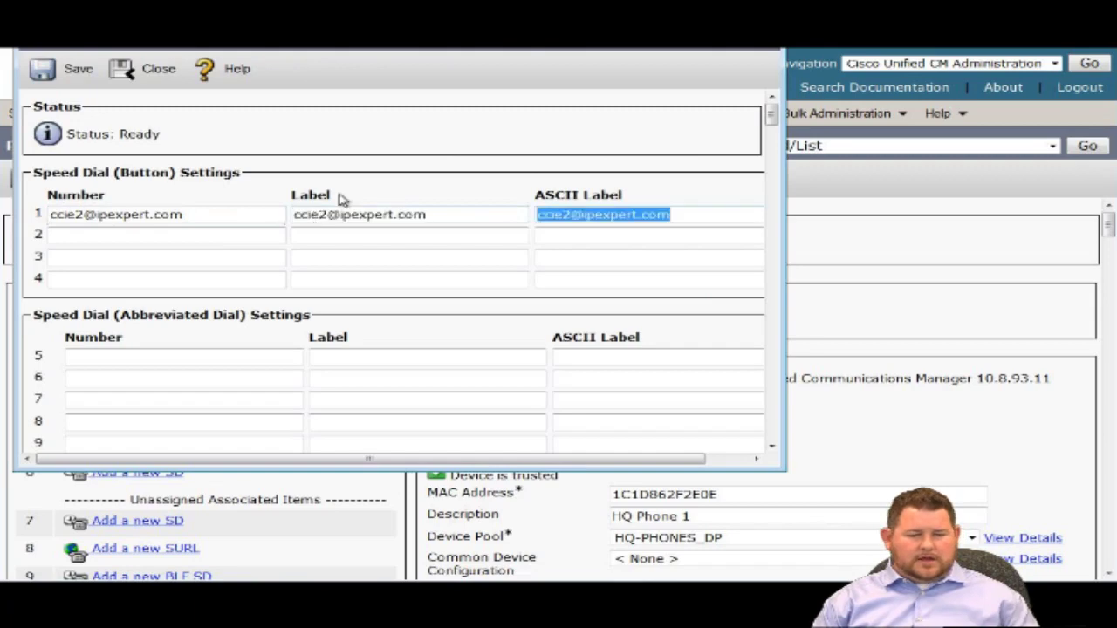
pyautogui.click(360, 163)
pyautogui.click(79, 77)
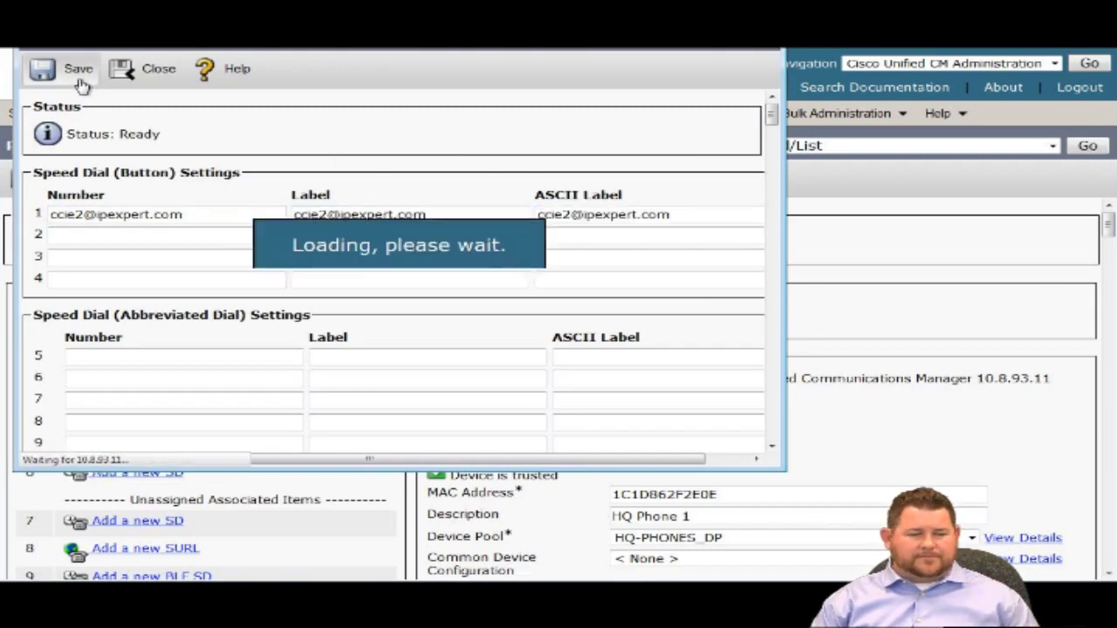
pyautogui.click(150, 69)
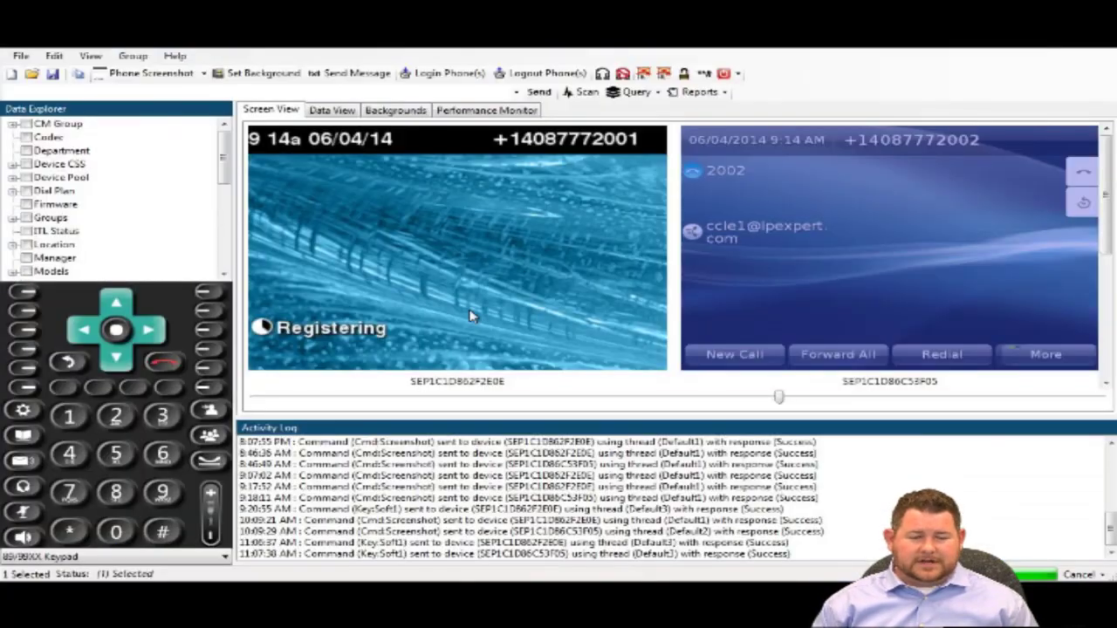
# Select phone 2001 and switch PhoneView to the 79XX keypad layout.
pyautogui.click(579, 298)
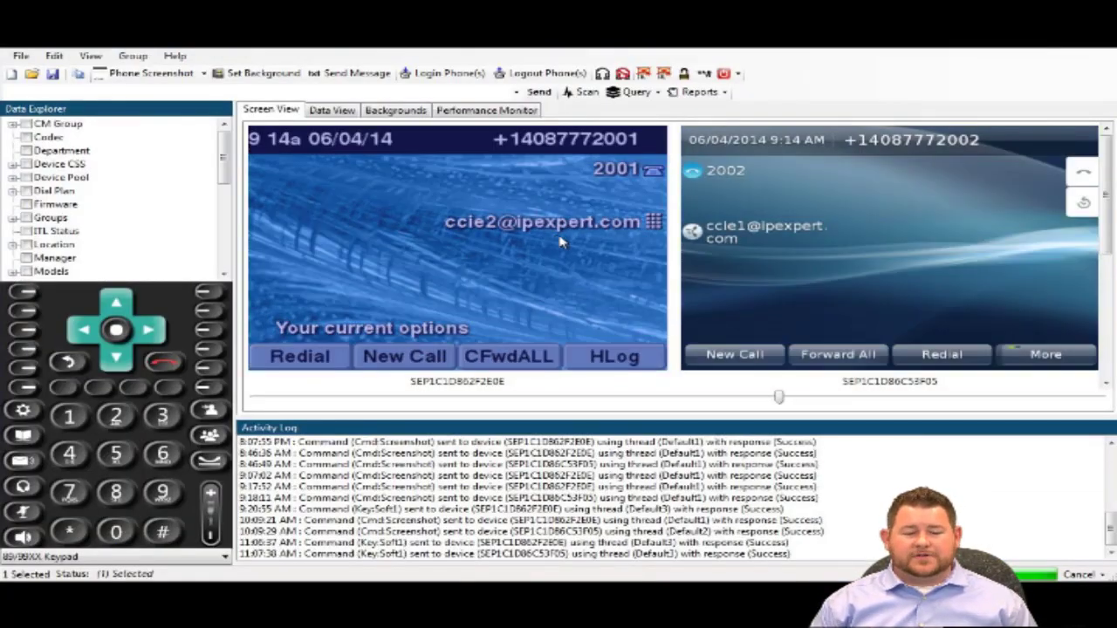
pyautogui.click(804, 242)
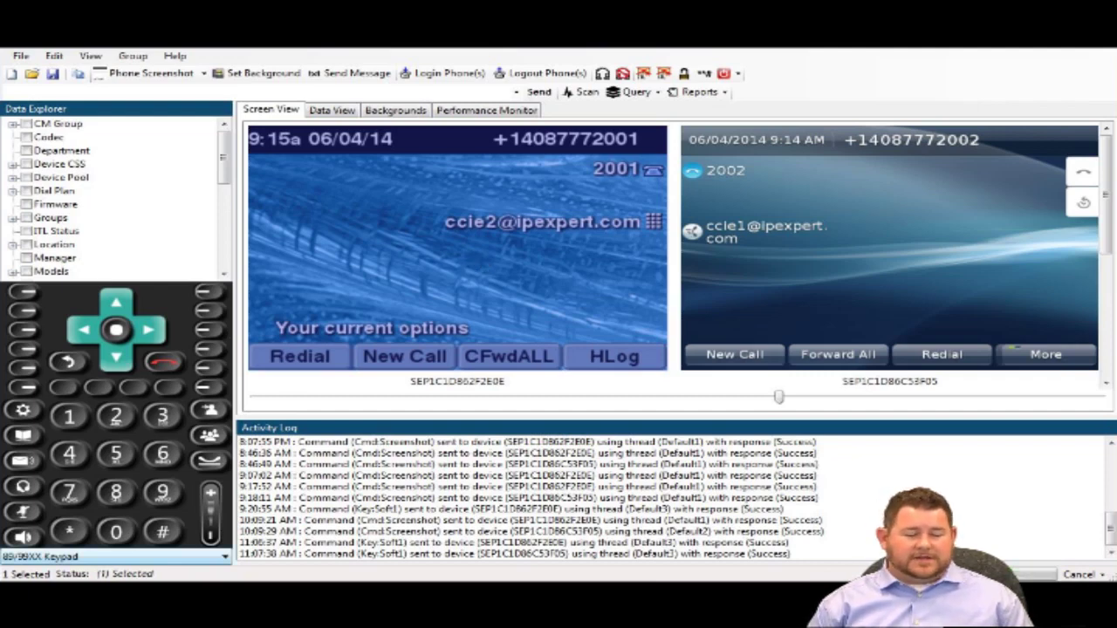
pyautogui.click(122, 556)
pyautogui.click(32, 571)
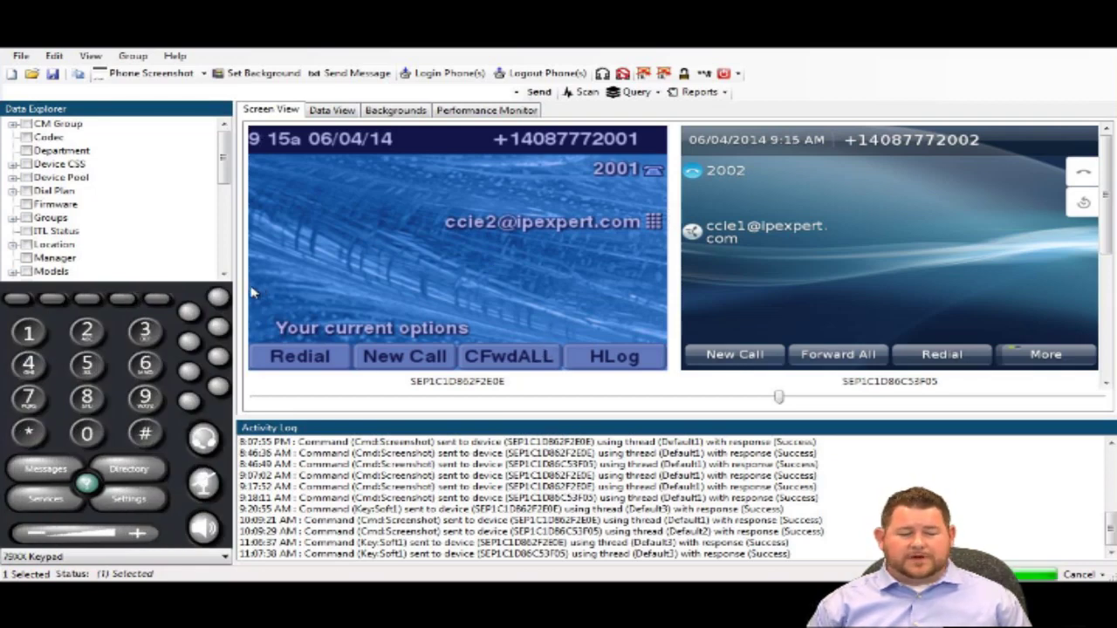
# Call 2002 via HQ Phone 1's URI speed dial, then restore the 89/99XX keypad.
pyautogui.click(217, 328)
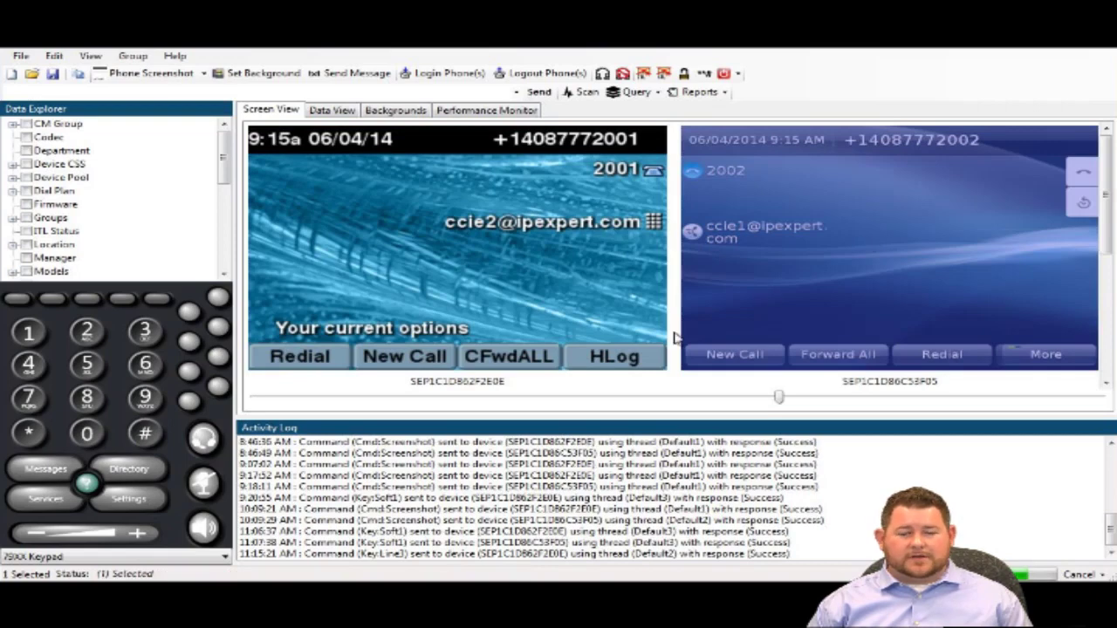
pyautogui.click(45, 303)
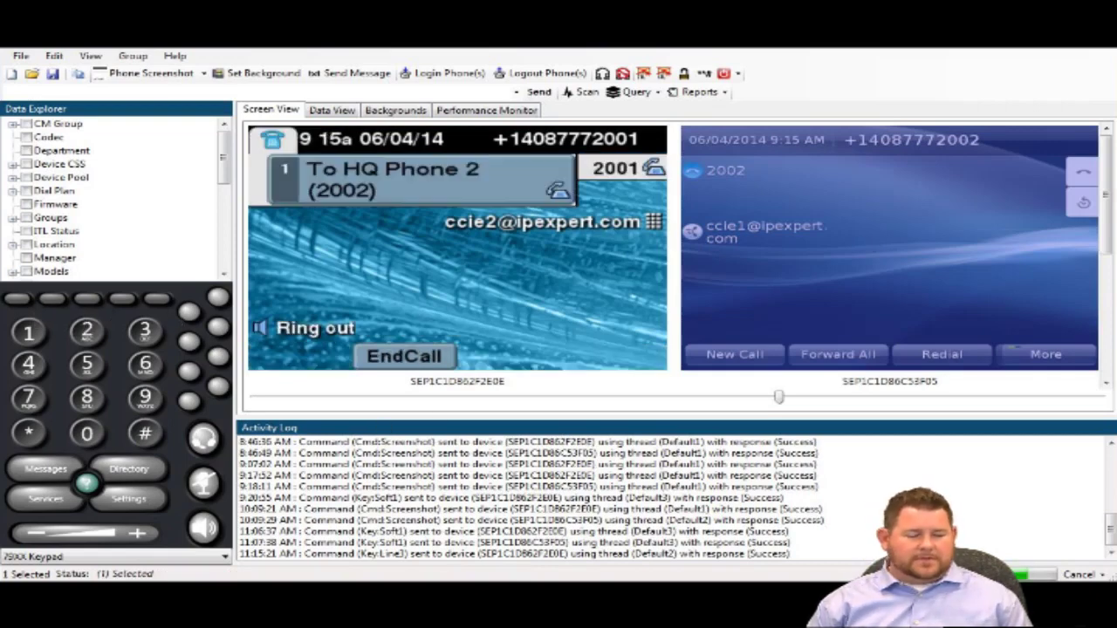
pyautogui.click(225, 556)
pyautogui.click(52, 576)
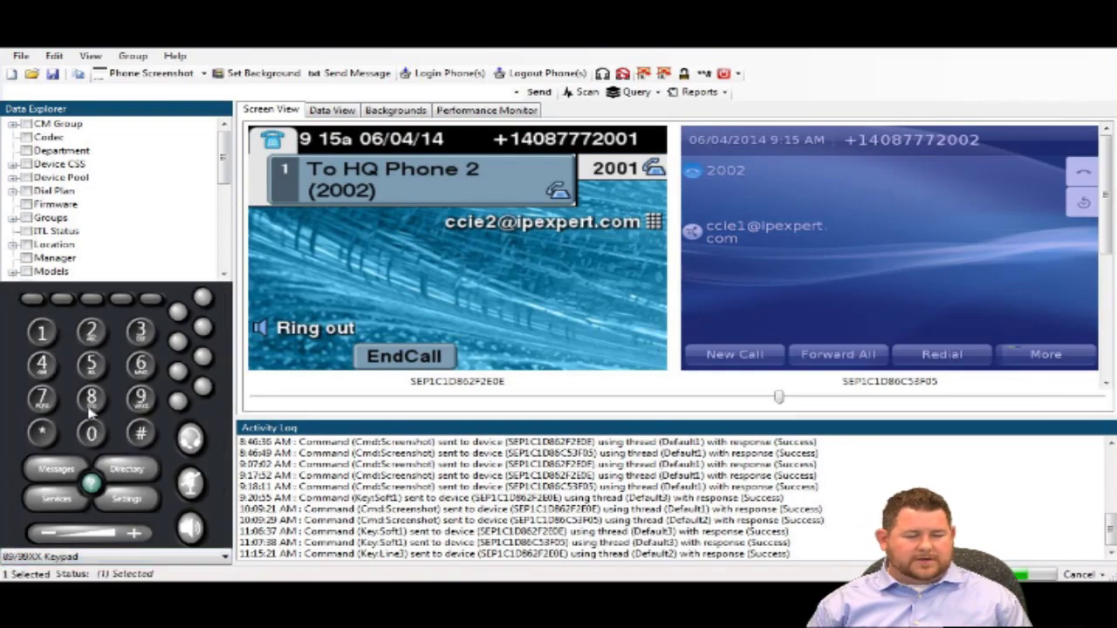
# Answer the incoming URI call on phone 2002.
pyautogui.click(57, 389)
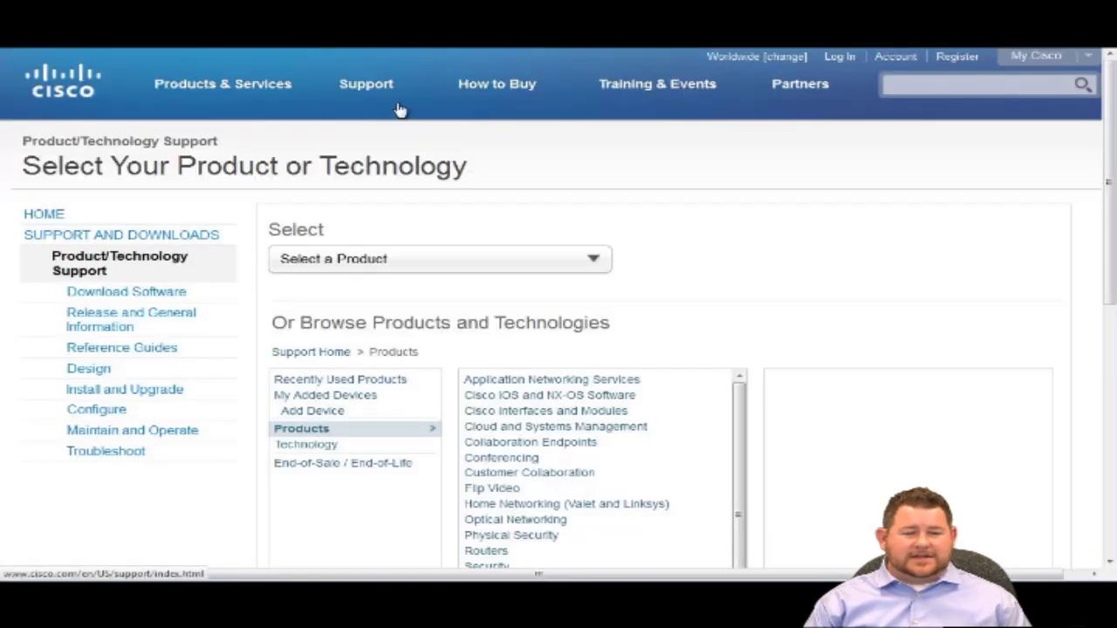
# Browse Unified Communications > Call Control > Cisco Unified Communications Manager to the Version 9.1 page.
pyautogui.moveTo(397, 108)
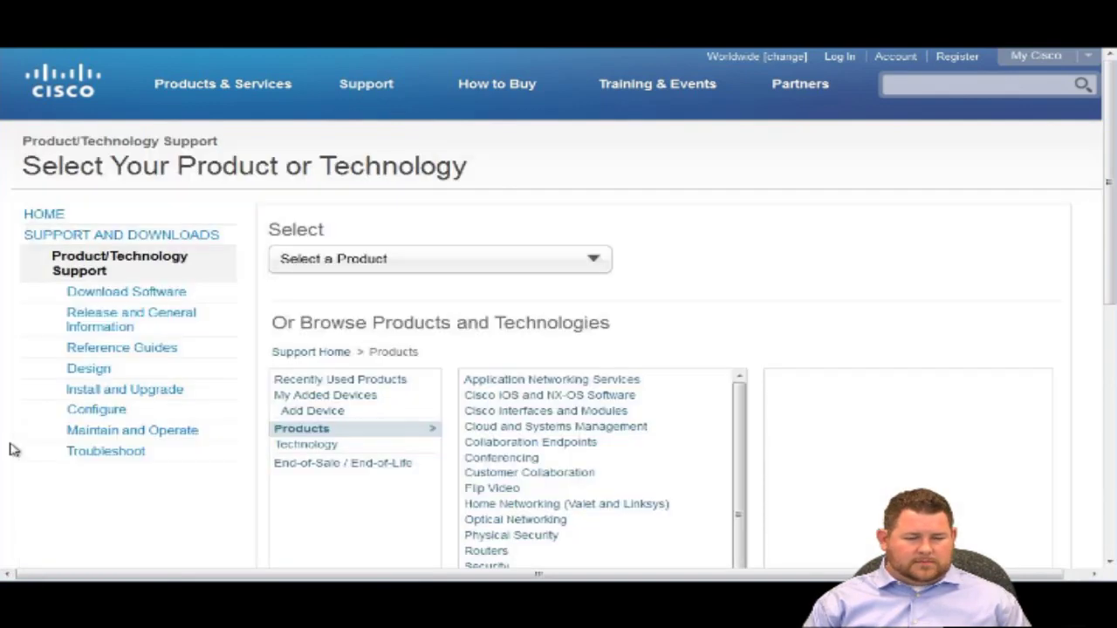
pyautogui.scroll(-3, 12, 451)
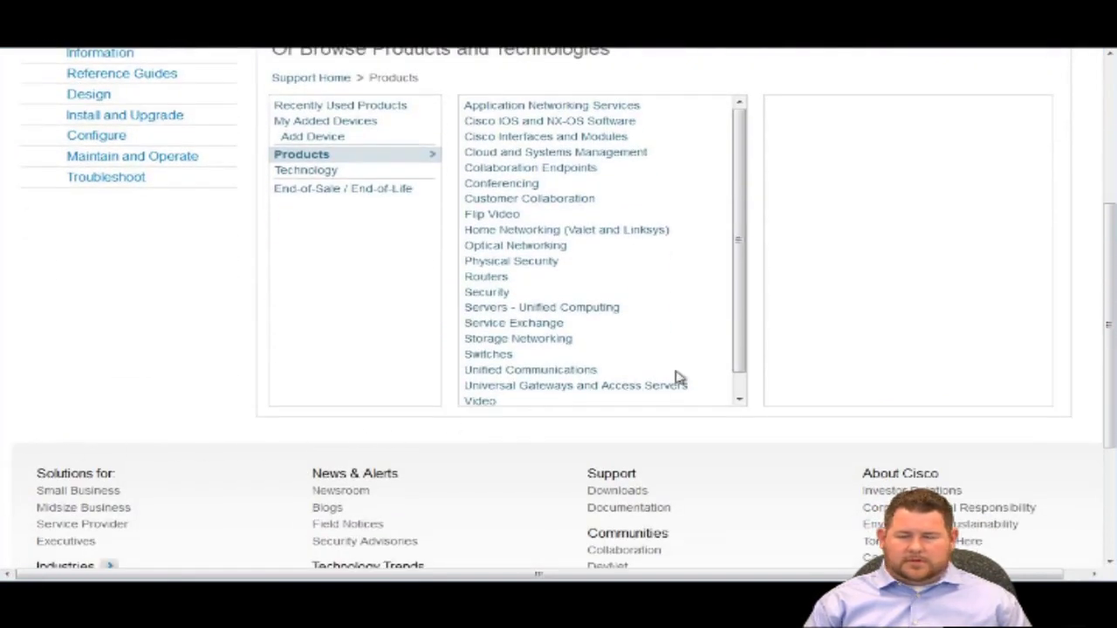
pyautogui.click(572, 373)
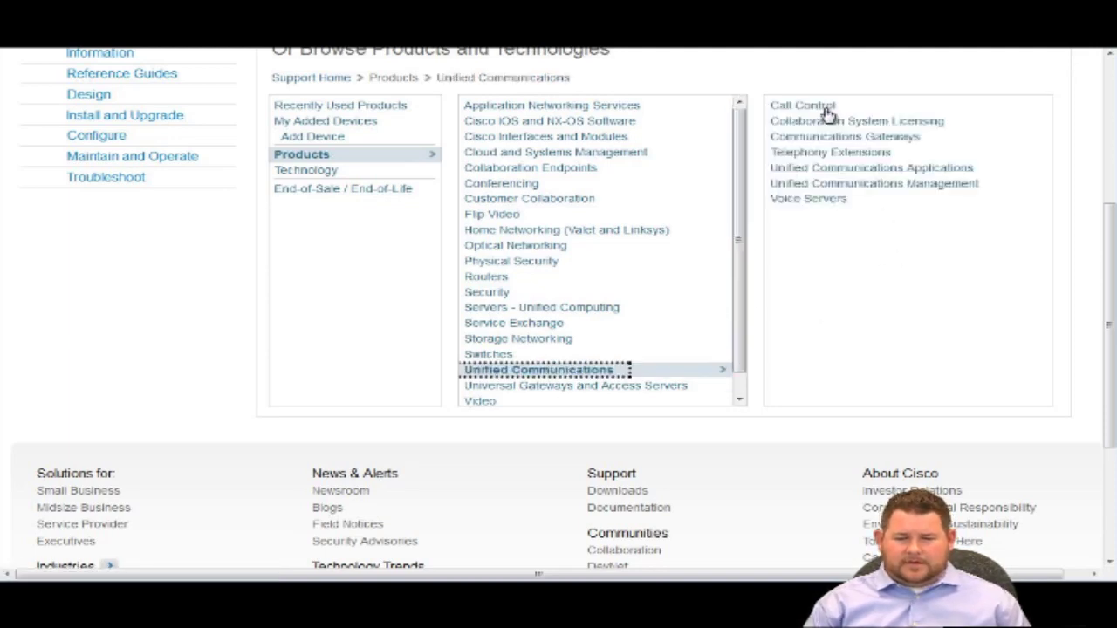
pyautogui.click(824, 108)
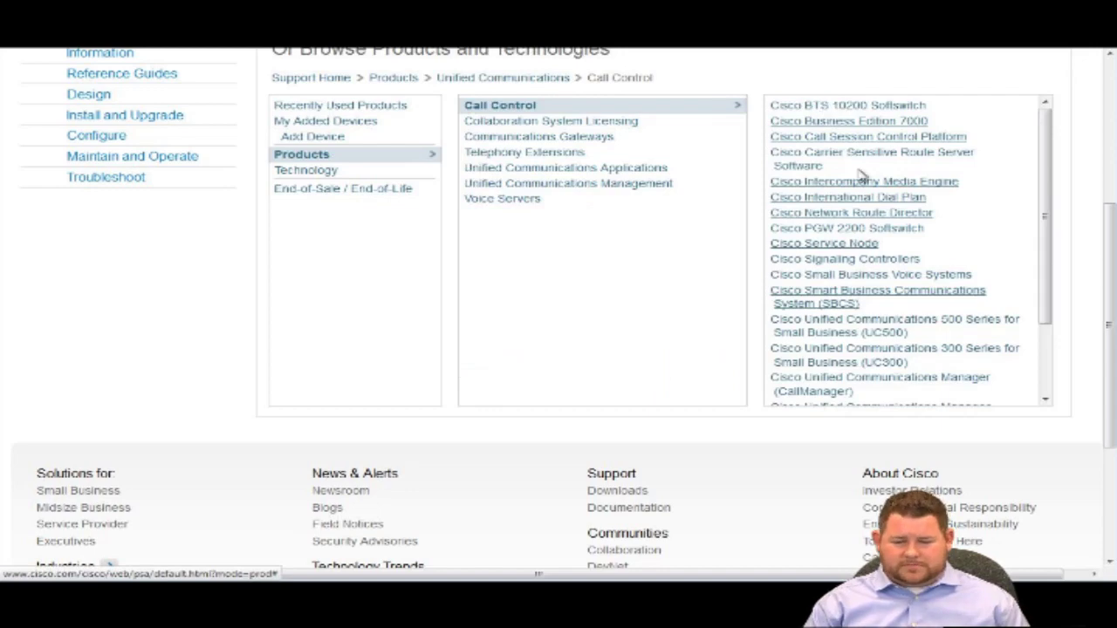
pyautogui.scroll(-5, 885, 262)
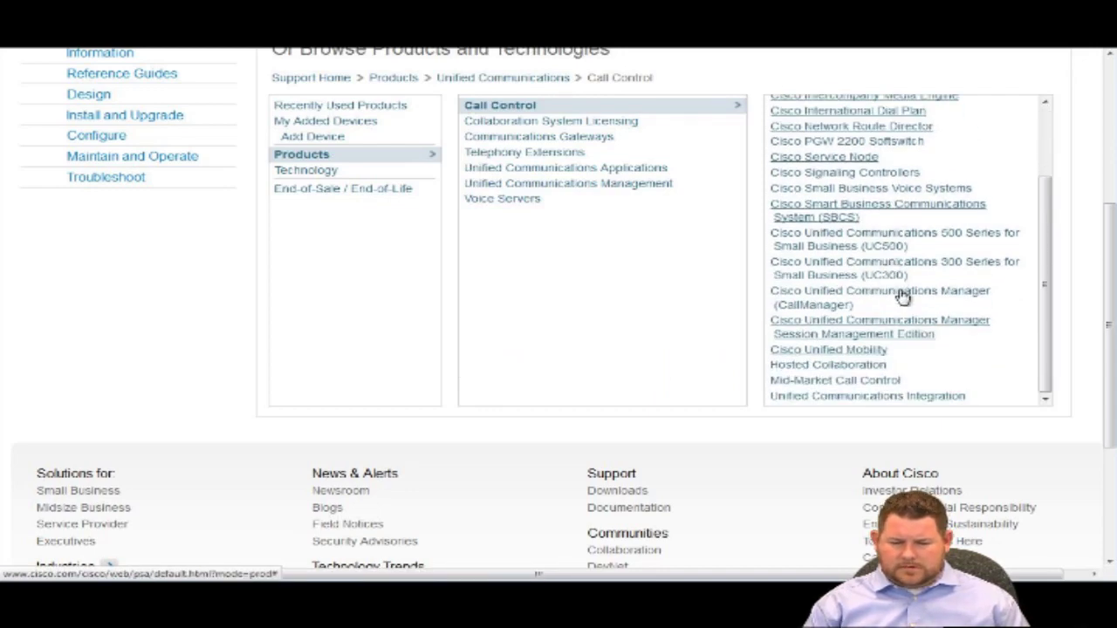
pyautogui.click(902, 294)
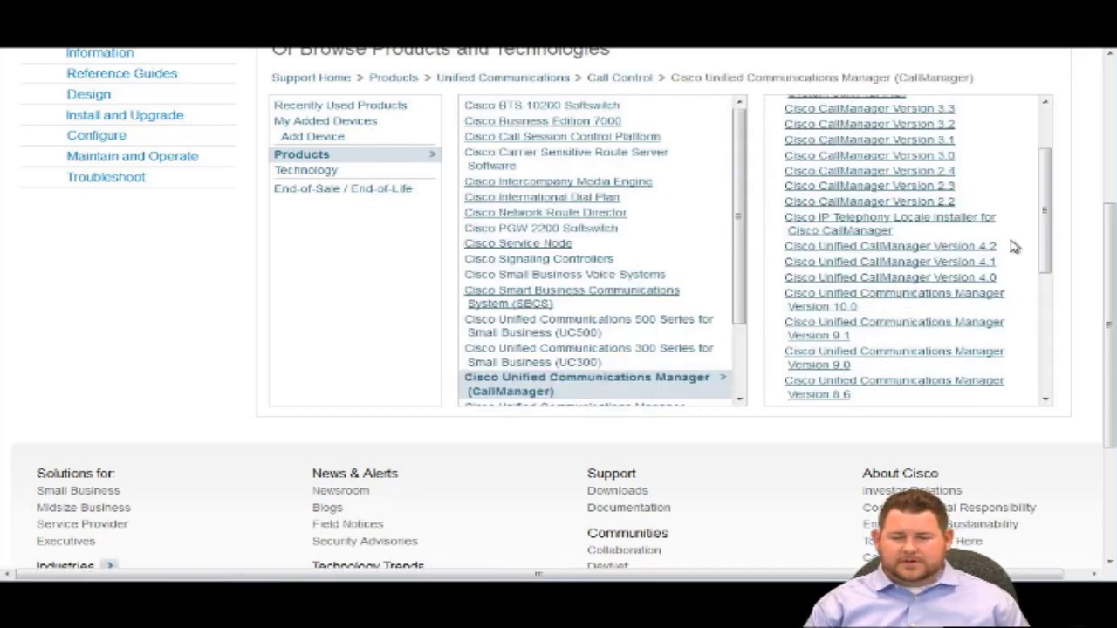
pyautogui.click(933, 329)
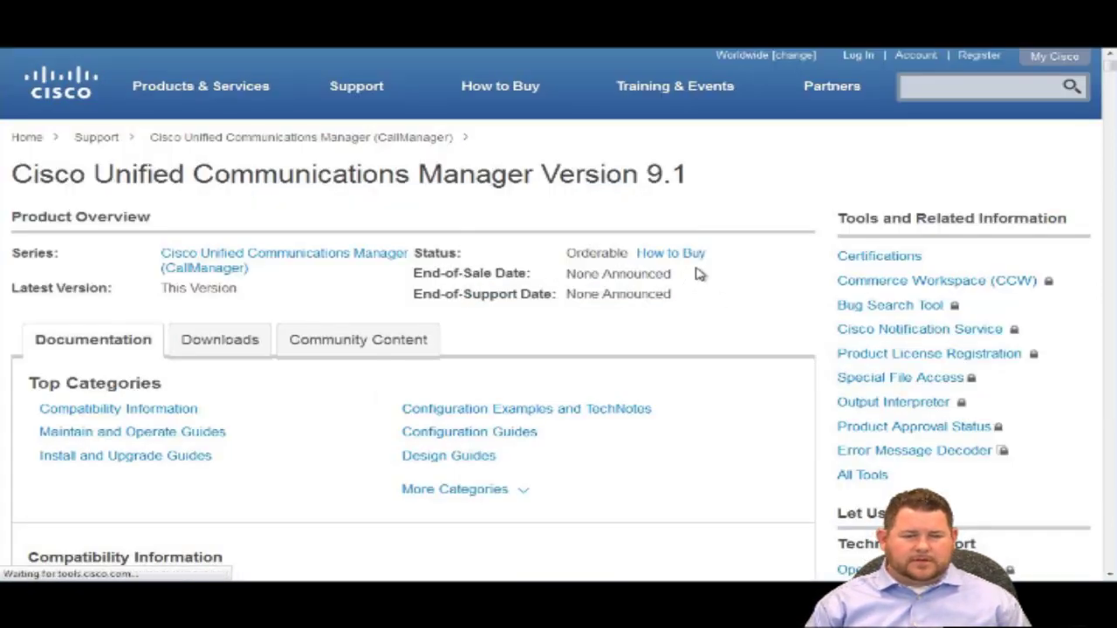
# Open the Cisco Unified Communications Manager System Guide, Release 9.1(1) from the Documentation list.
pyautogui.scroll(-3, 698, 274)
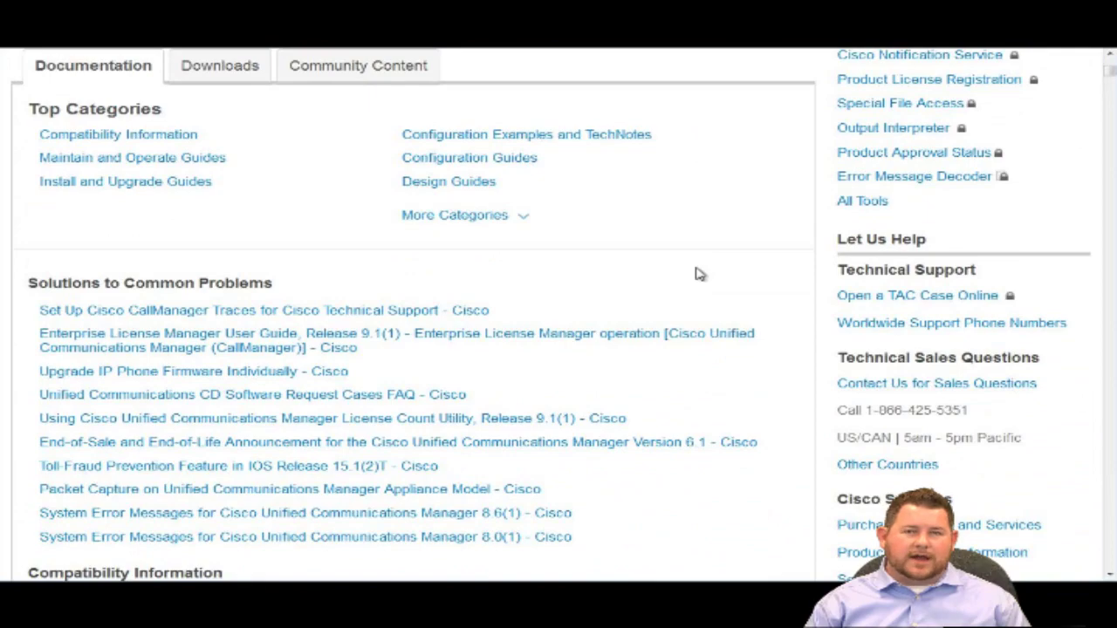
pyautogui.scroll(-10, 698, 274)
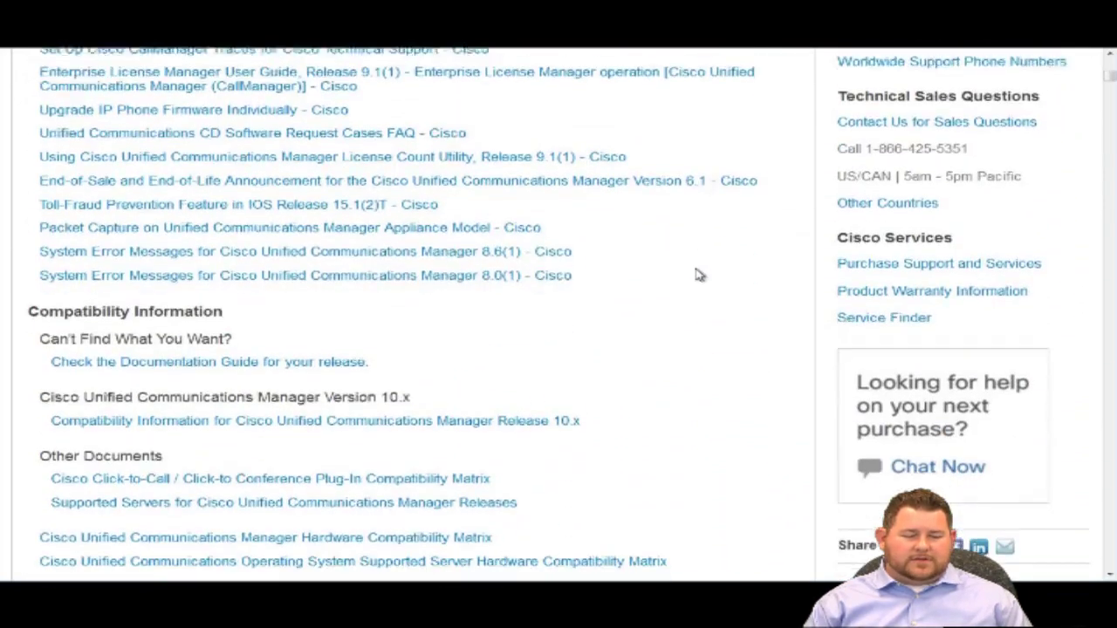
pyautogui.scroll(-5, 697, 274)
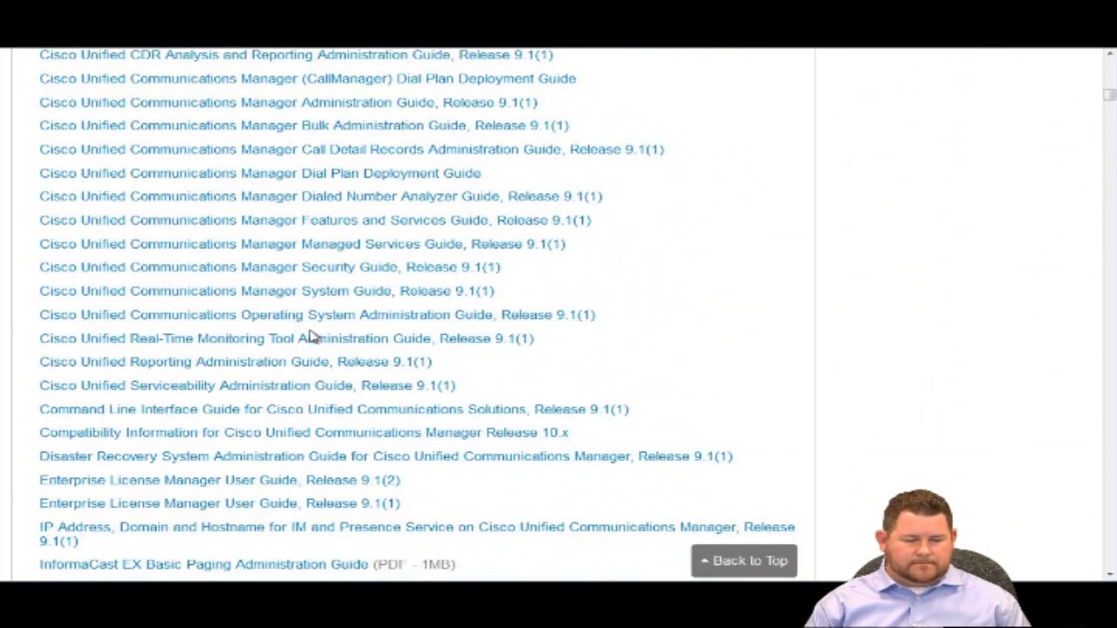
pyautogui.click(330, 300)
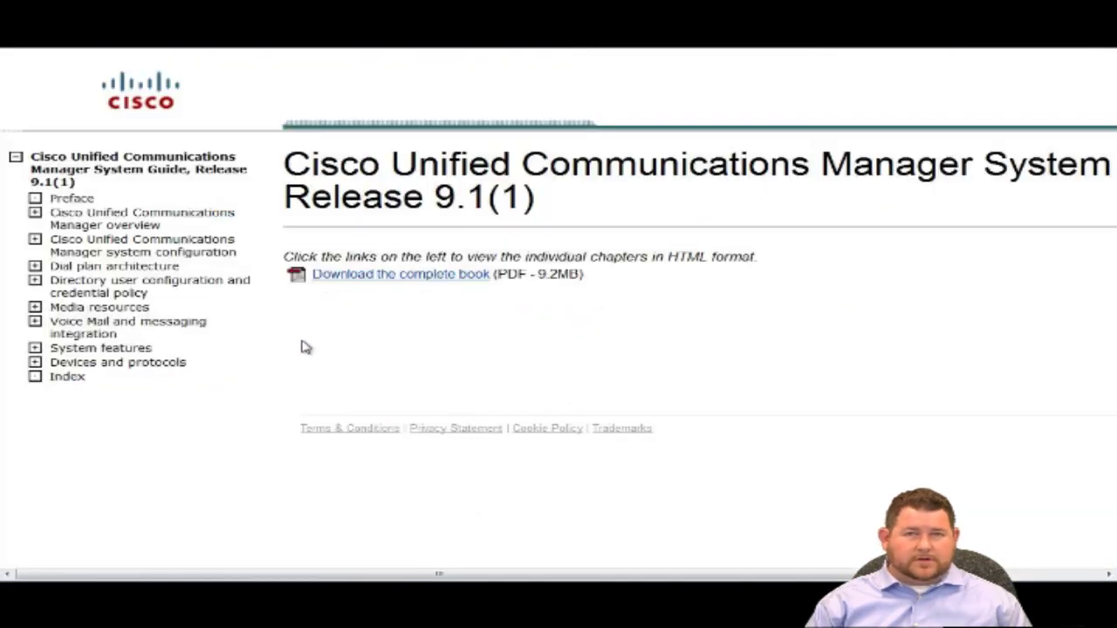
# Go to Dial plan architecture > URI dialing > Directory URI format and highlight '254 characters'.
pyautogui.click(35, 267)
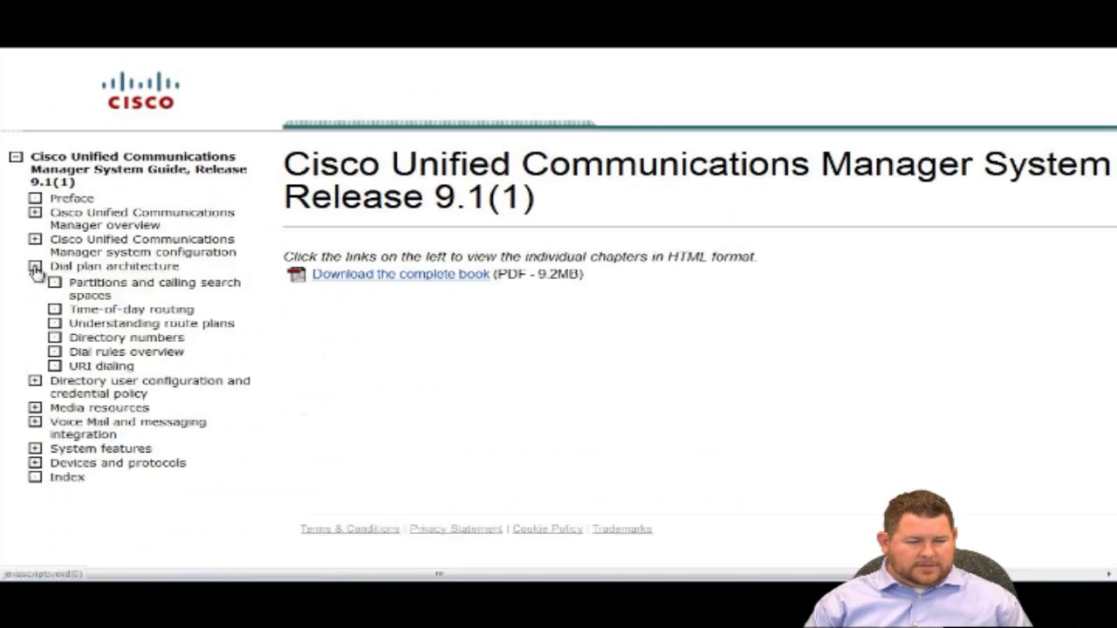
pyautogui.click(123, 366)
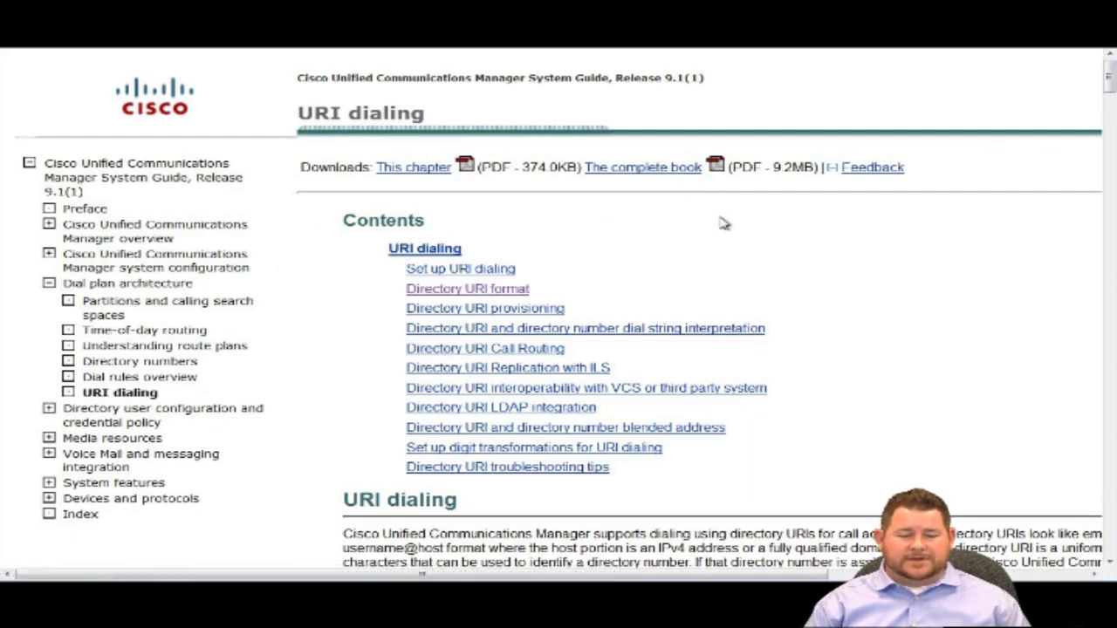
pyautogui.scroll(-3, 722, 223)
pyautogui.click(476, 153)
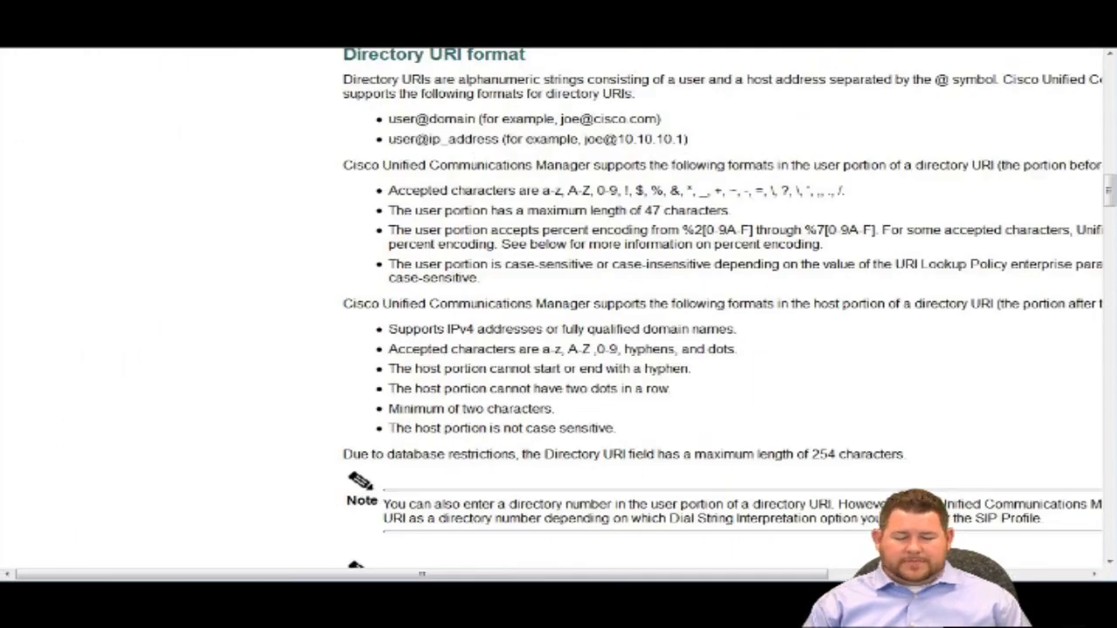
pyautogui.moveTo(421, 574); pyautogui.dragTo(623, 574)
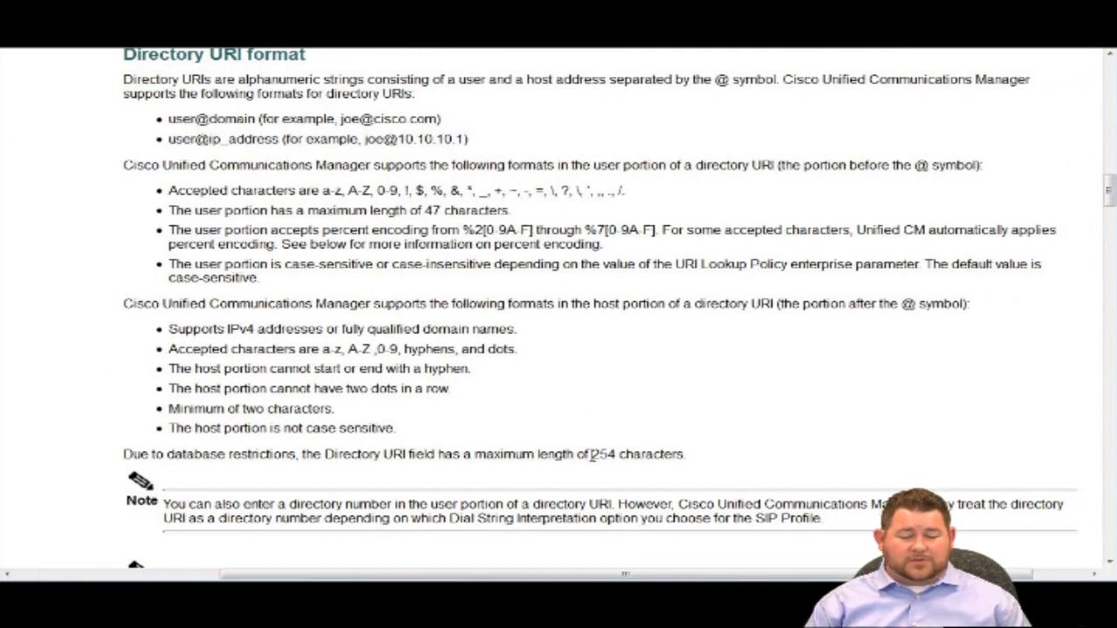
pyautogui.moveTo(590, 455); pyautogui.dragTo(705, 477)
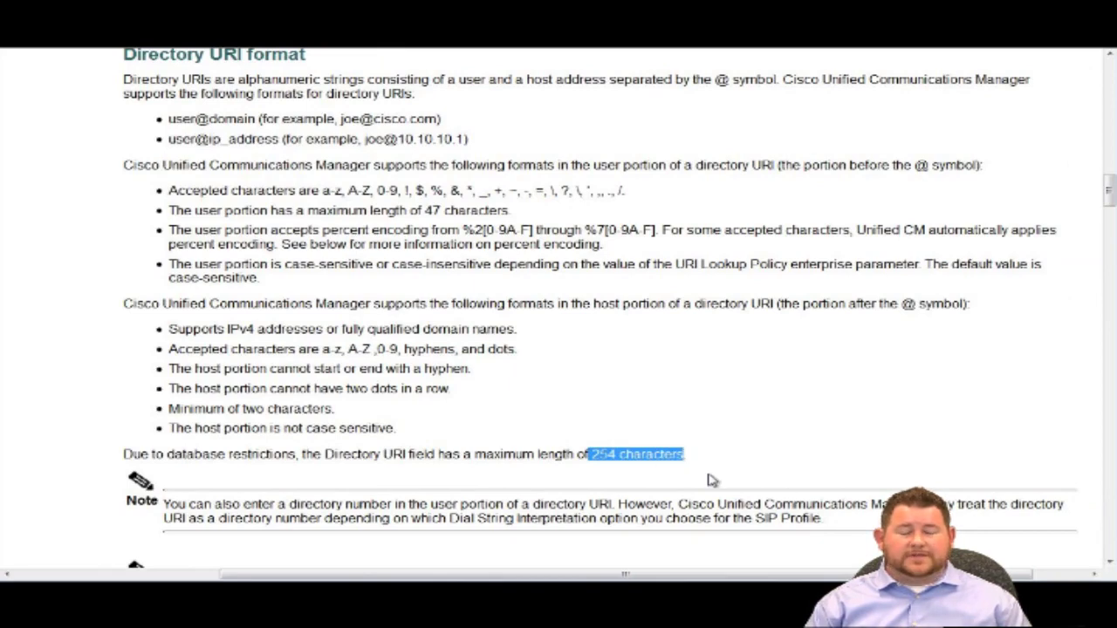